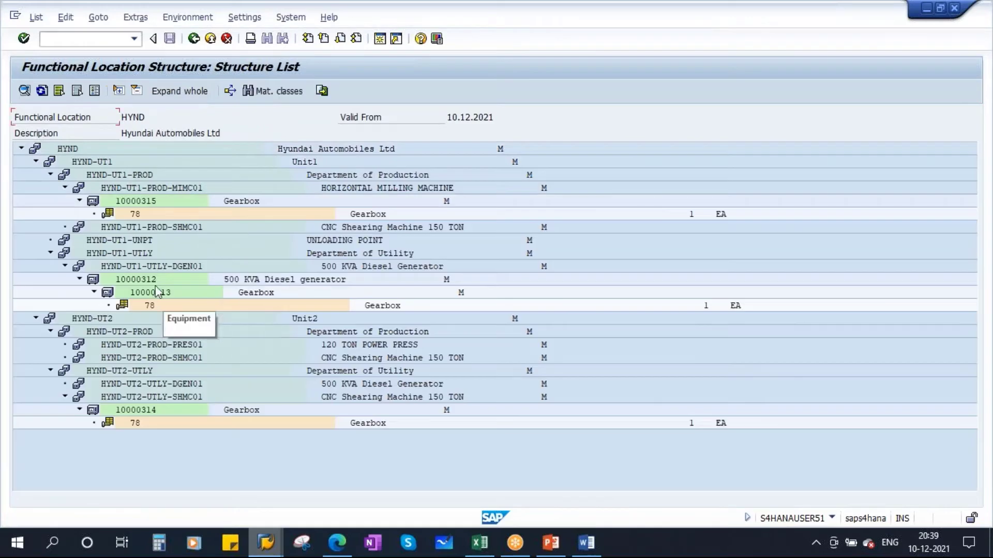
Step: Display equipment 10000312 with transaction IE03 and examine the running-hours and fuel-consumption counters in its measuring points overview
left_click(155, 279)
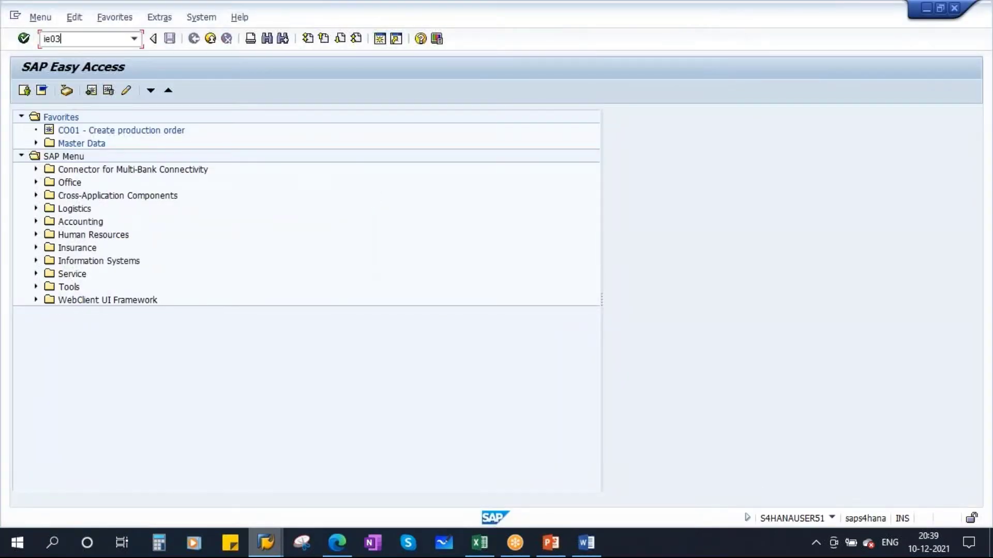
key("Return")
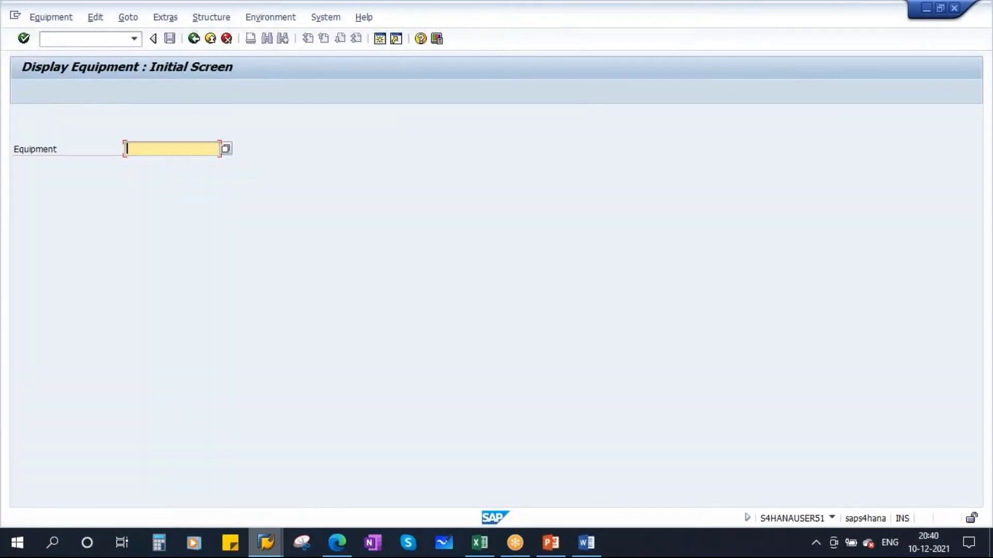
type("10000312")
key("Return")
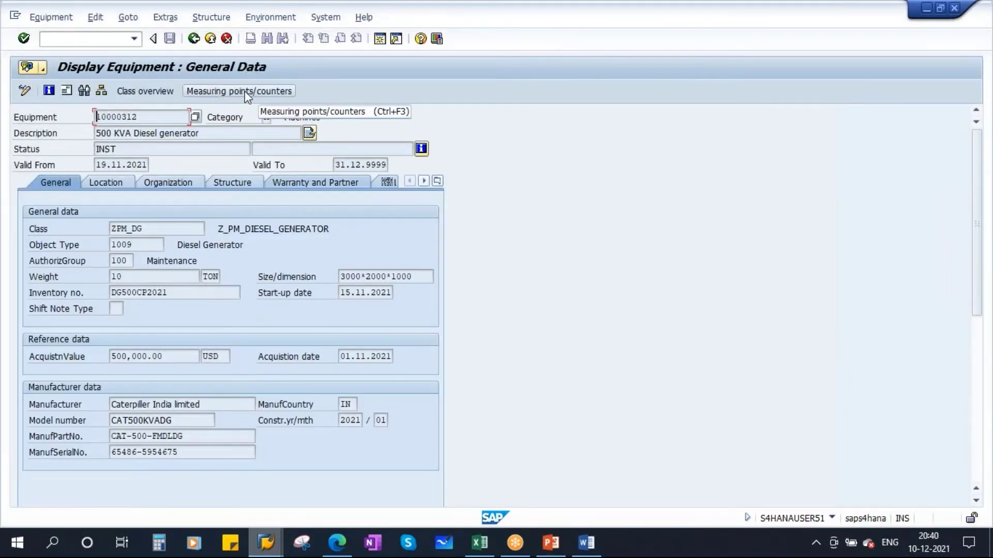
left_click(214, 92)
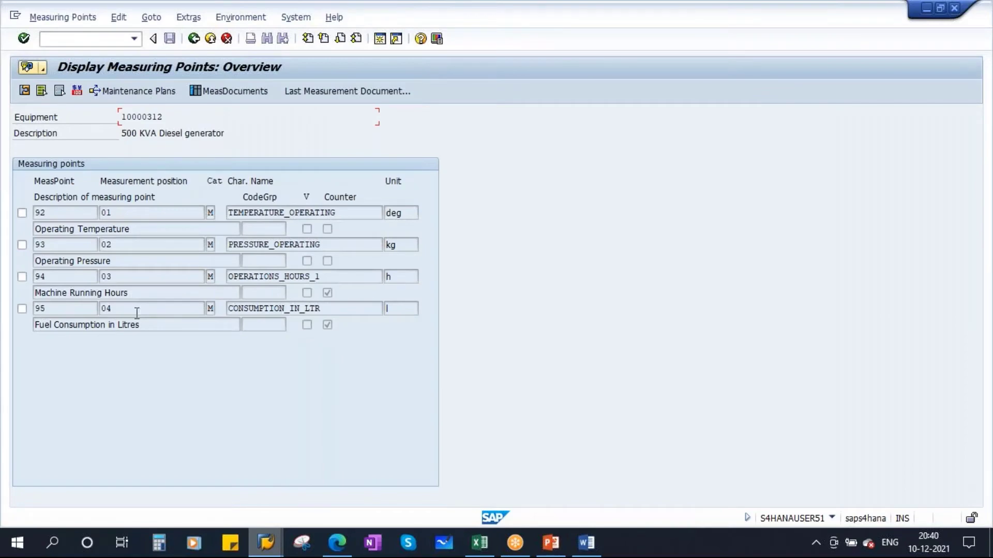
left_click_drag(155, 294, 8, 295)
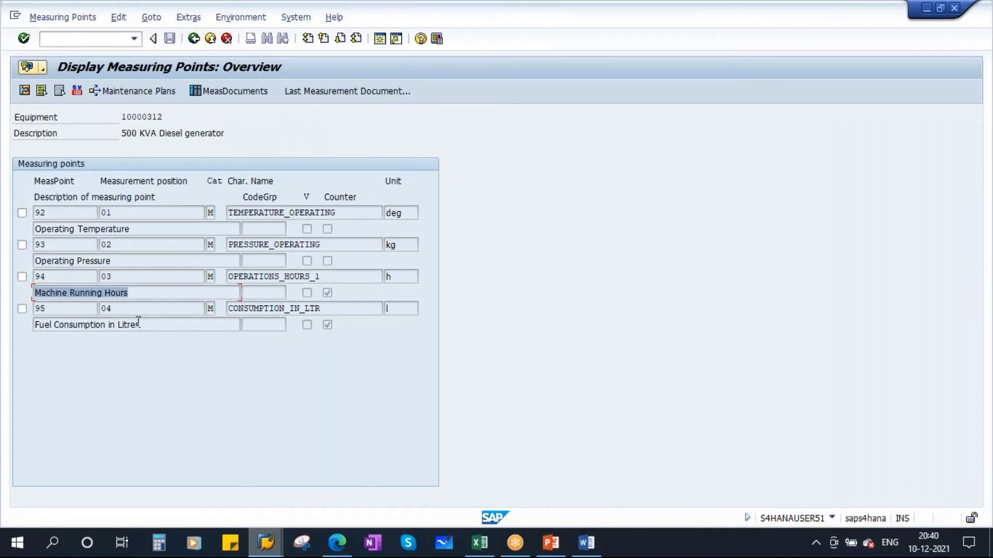
left_click_drag(138, 323, 6, 326)
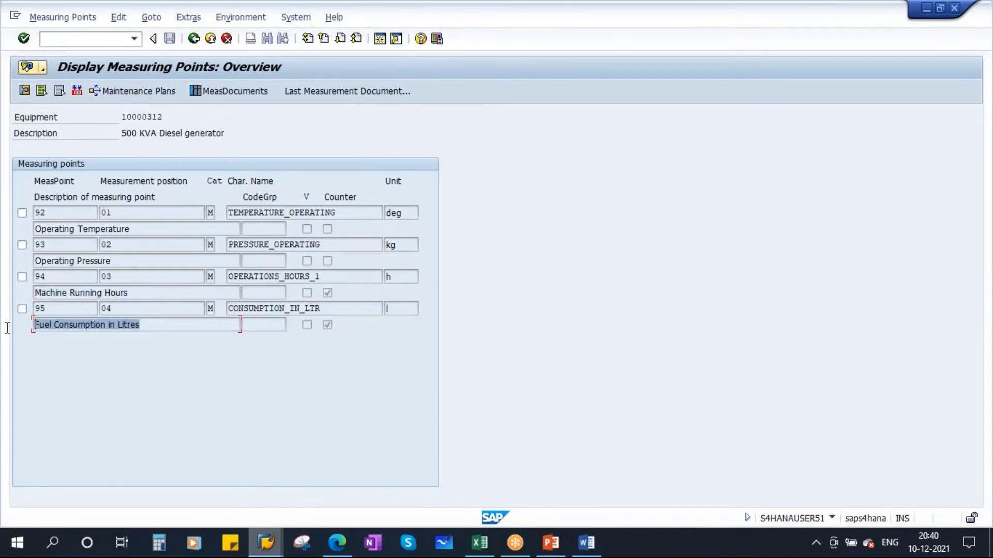
Step: Switch to the PM.xlsx workbook in Excel and enter the row labels HR in C4 and LTS in C5 of Sheet6
left_click(477, 551)
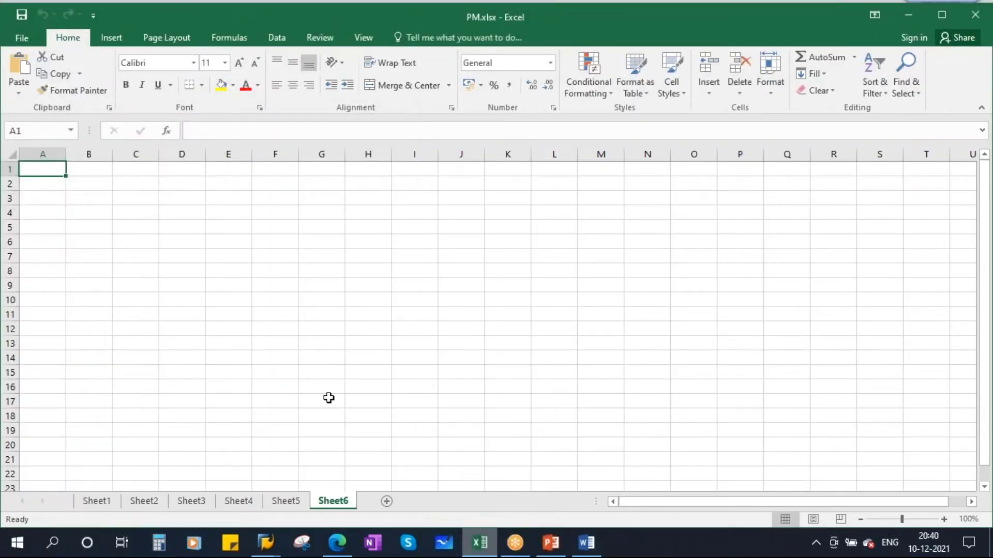
left_click(181, 215)
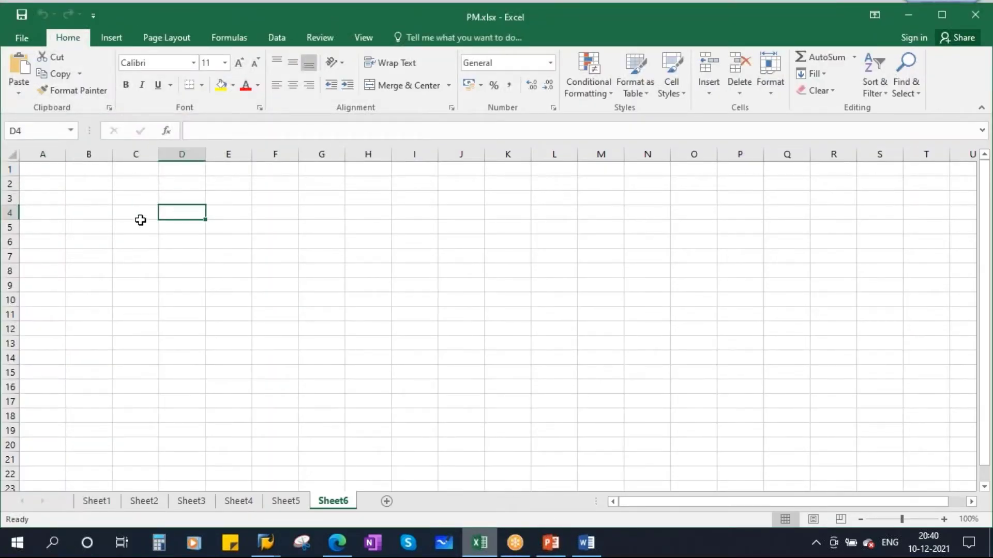
left_click(140, 219)
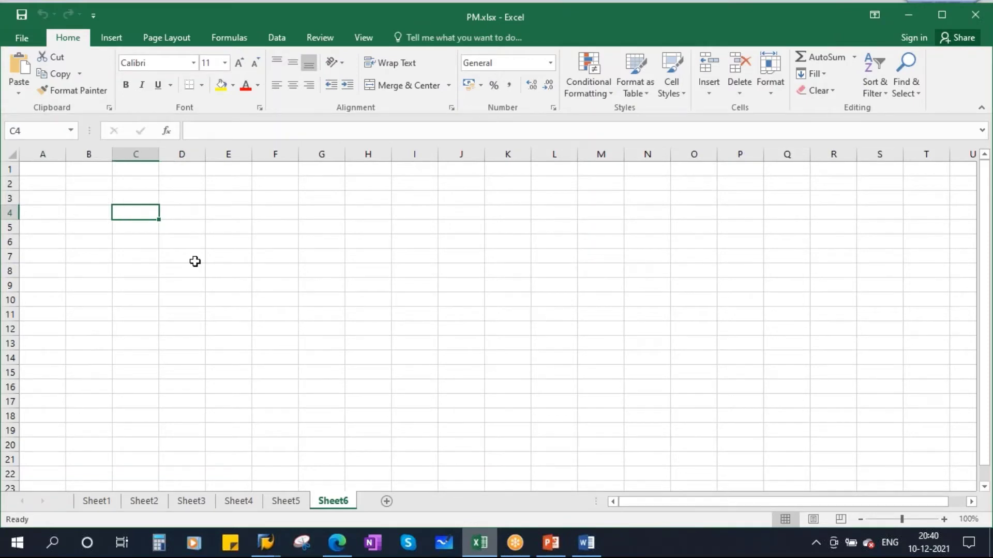
type("HR")
left_click(121, 227)
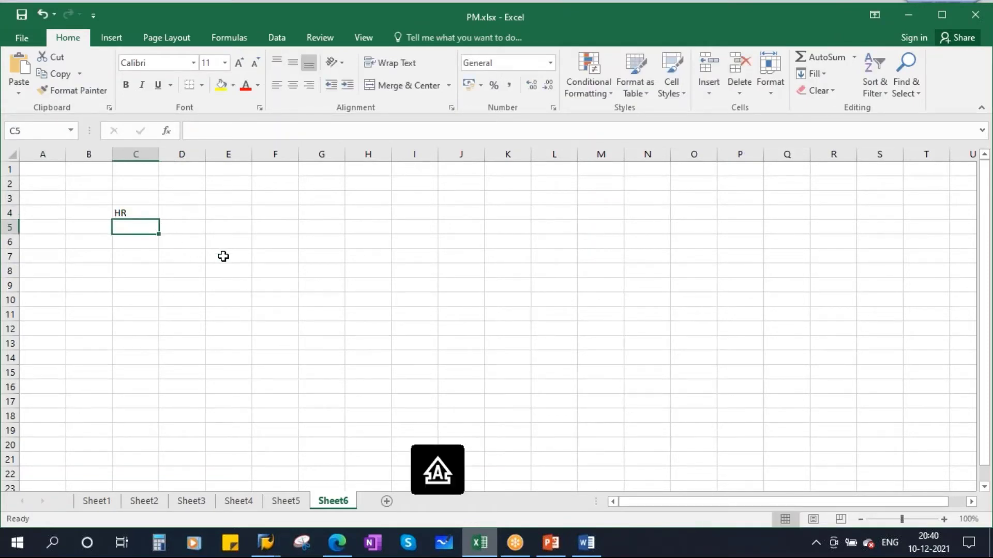
type("LTS")
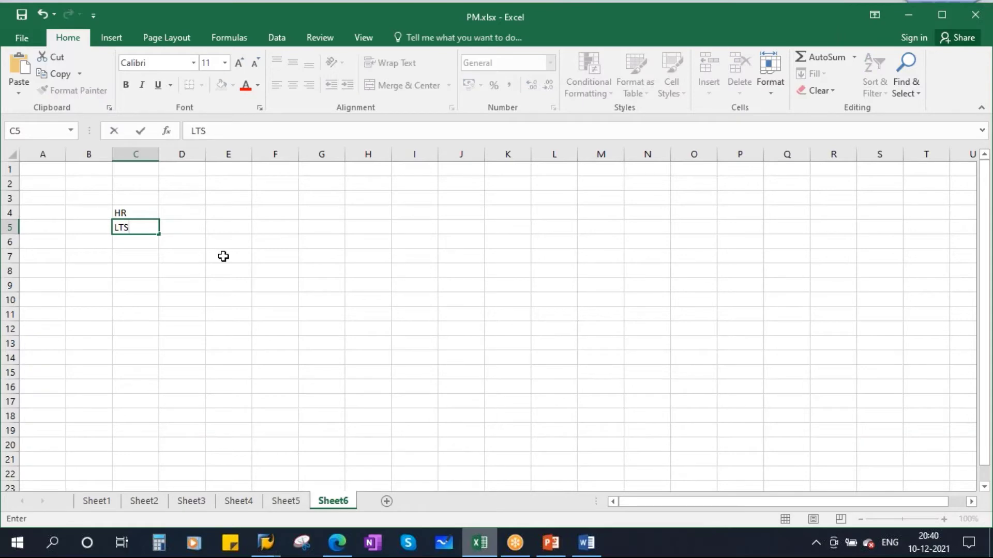
left_click(257, 244)
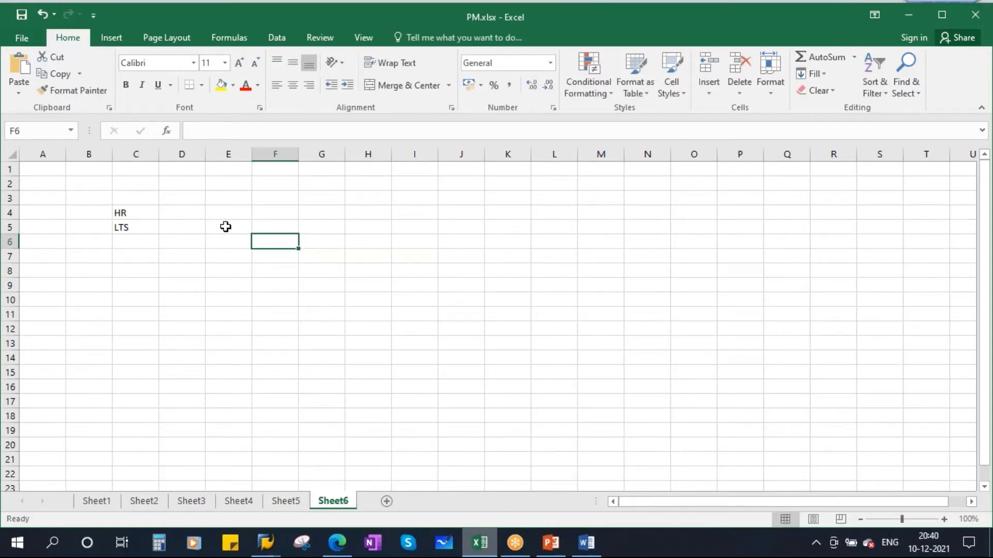
Step: Look up the two counters' measuring point numbers in SAP and enter 94 in D4 and 95 in D5 of the Excel sheet
key("alt+Tab")
key("Up")
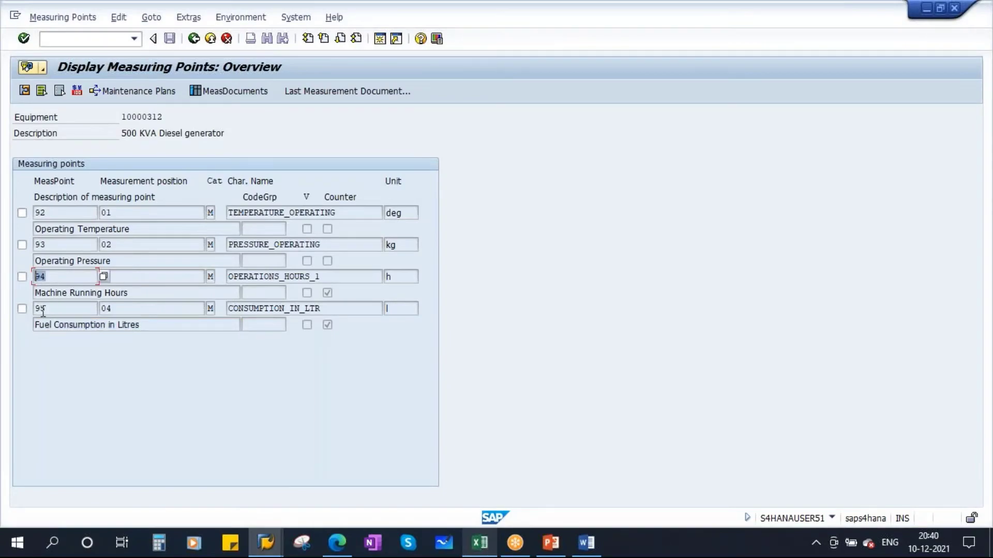
key("alt+Tab")
left_click(182, 212)
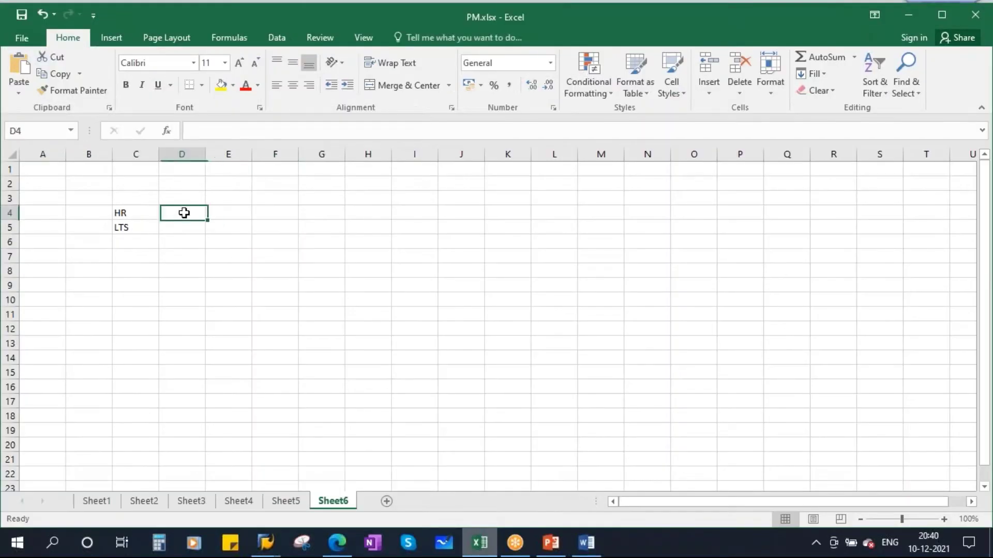
type("94")
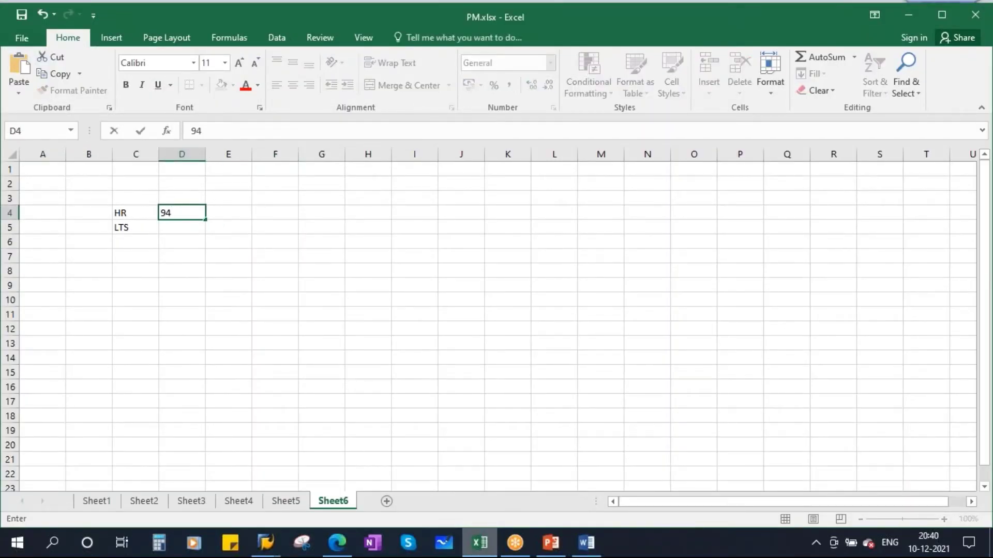
key("Return")
type("9")
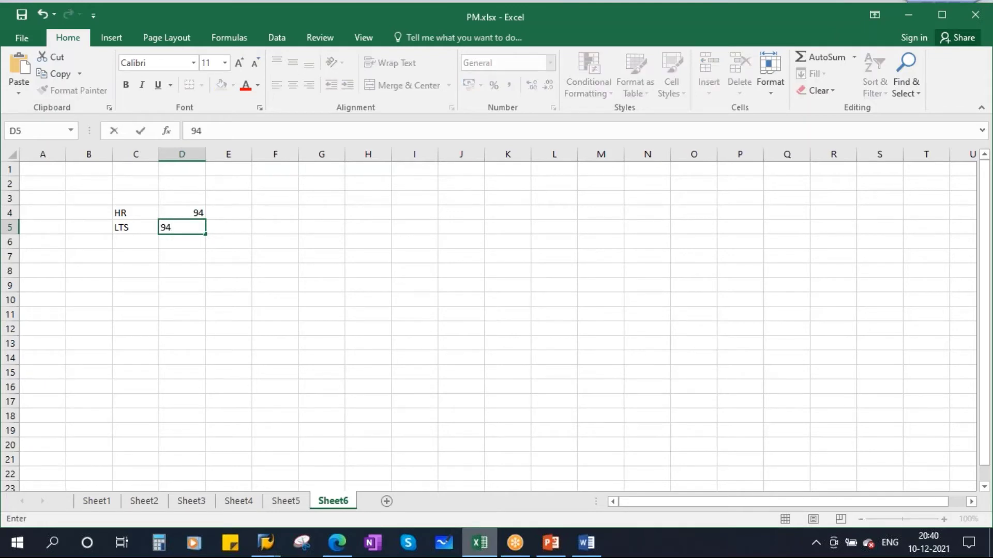
type("5")
Step: Add the heading "Counter Number" in D3 and widen column D to fit it
left_click(183, 199)
type("Co")
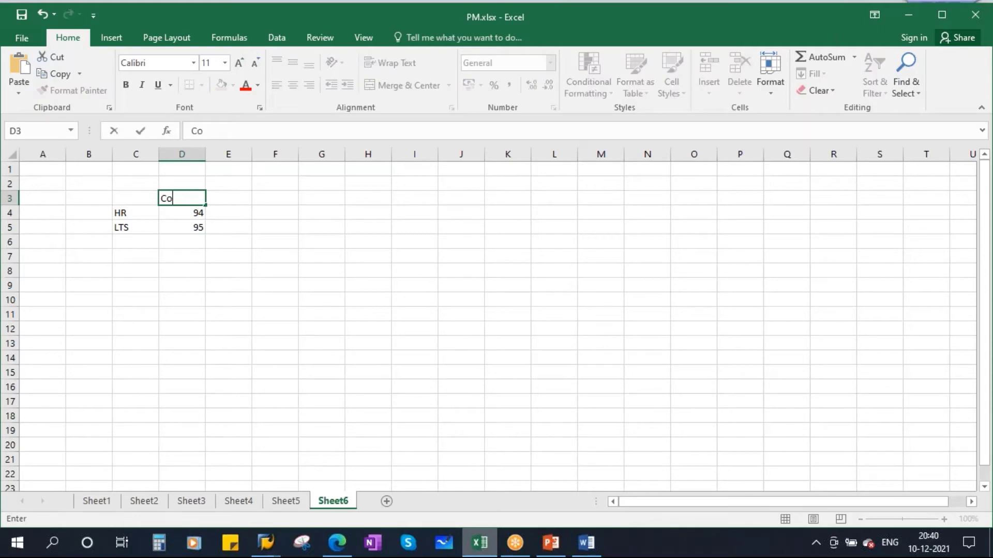
type("unter Nu")
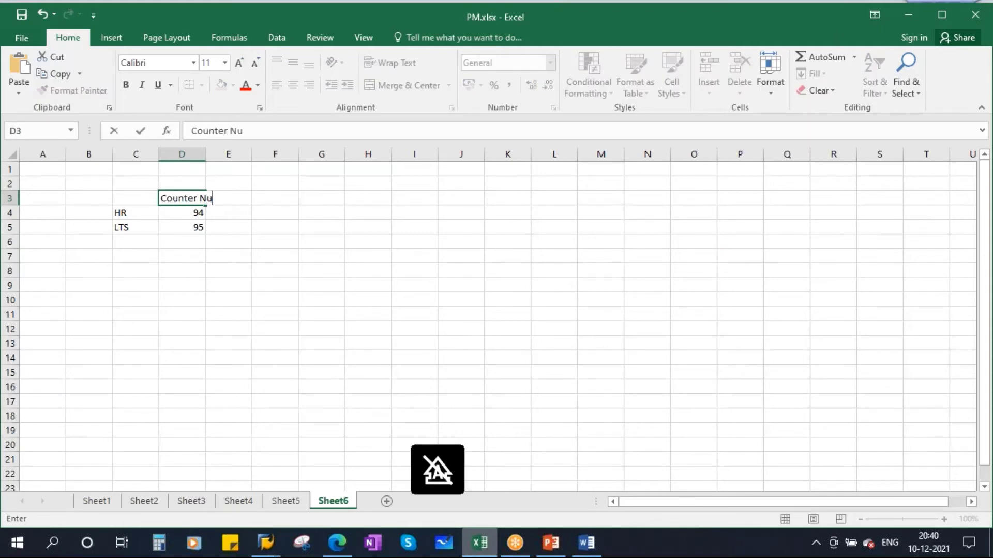
type("mber")
left_click(364, 271)
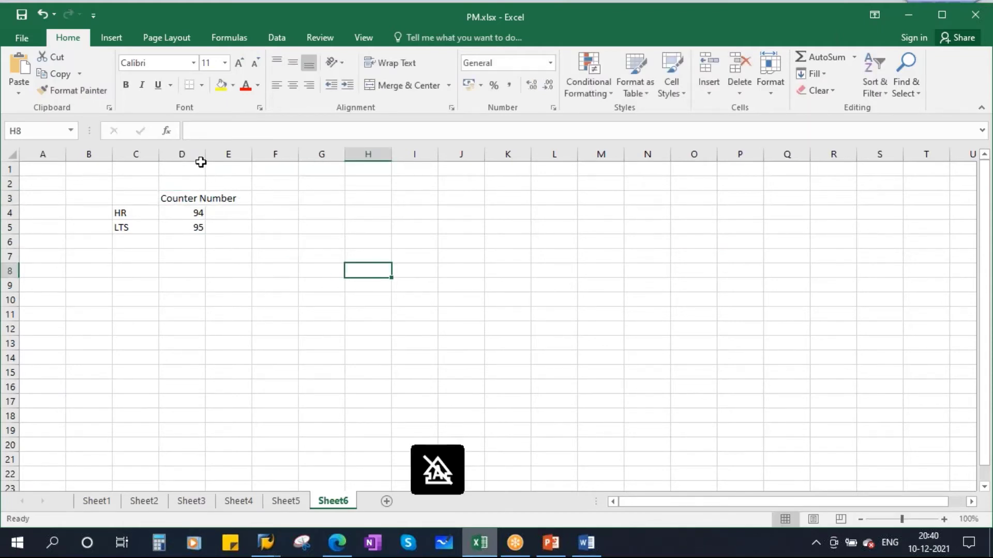
left_click_drag(206, 154, 263, 154)
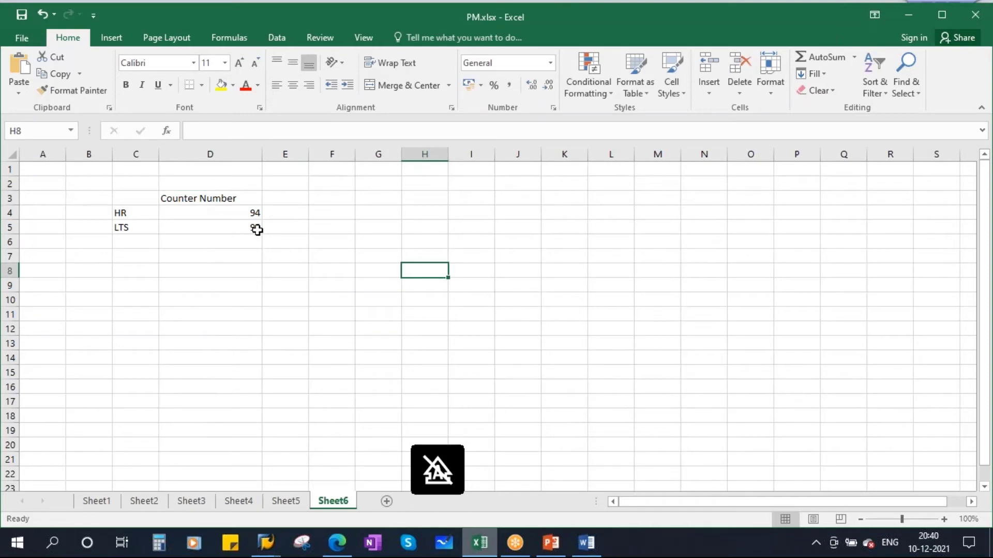
Step: Centre the contents of all cells on the sheet horizontally
left_click(11, 154)
left_click(293, 85)
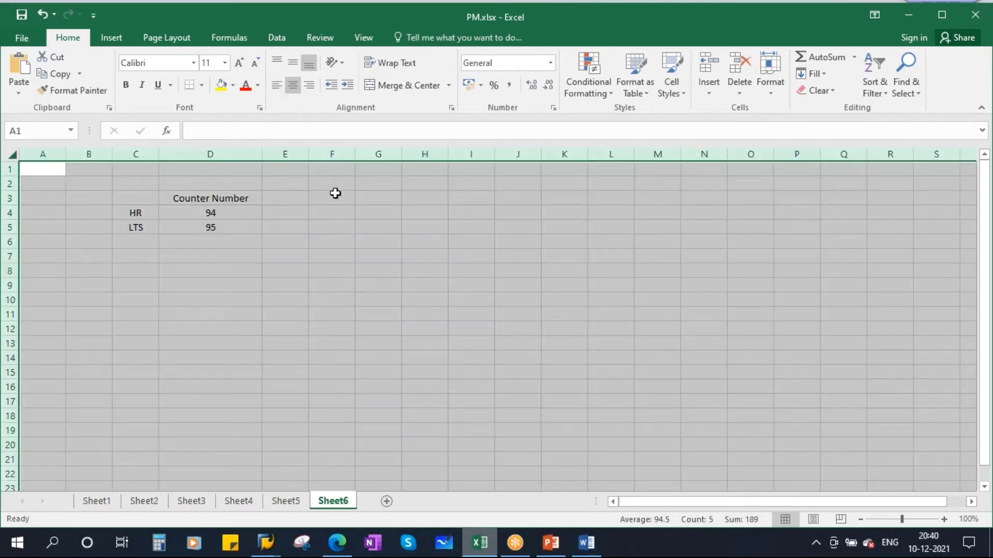
left_click(353, 211)
Step: Widen column E and enter 1500 in E4 for the HR counter
left_click(290, 197)
left_click_drag(308, 154, 337, 154)
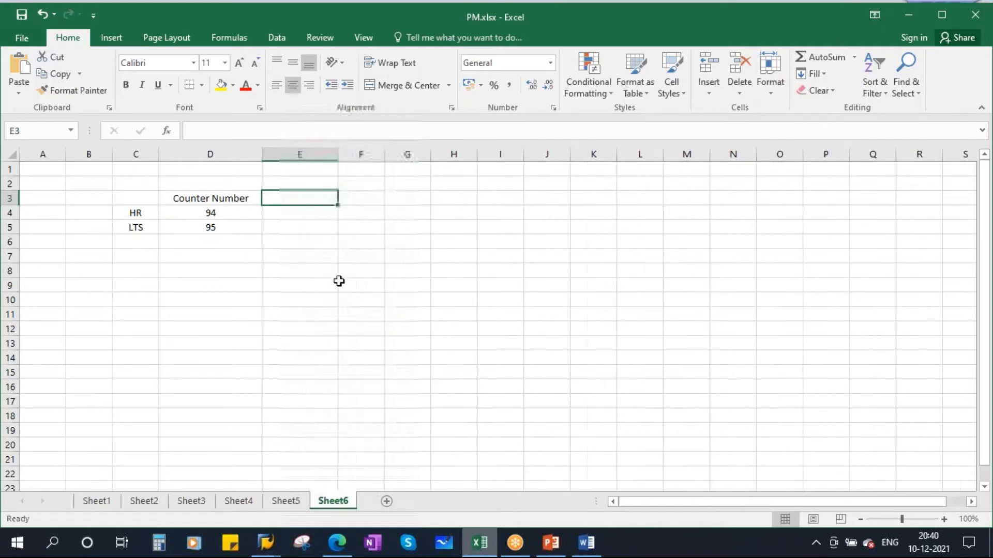
left_click(291, 211)
type("1500")
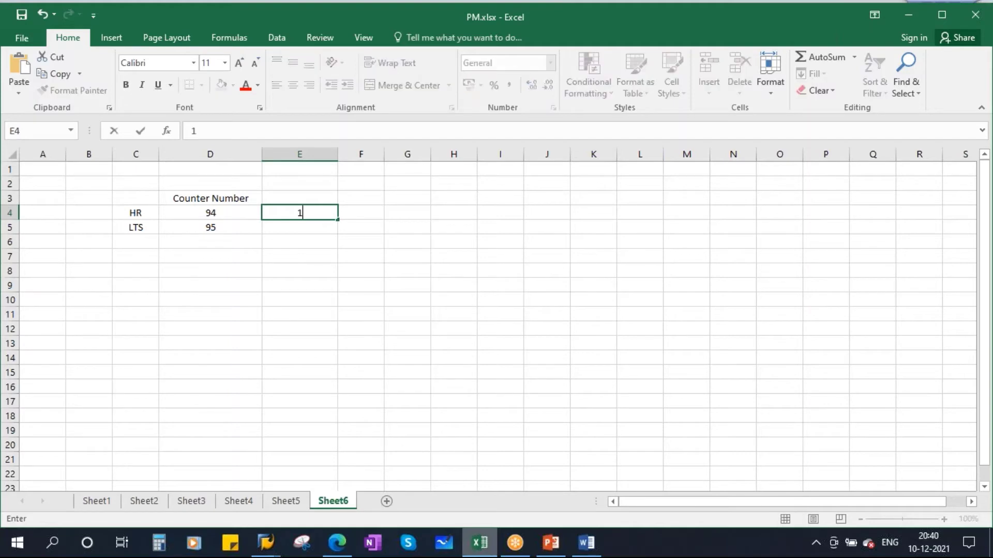
left_click(408, 245)
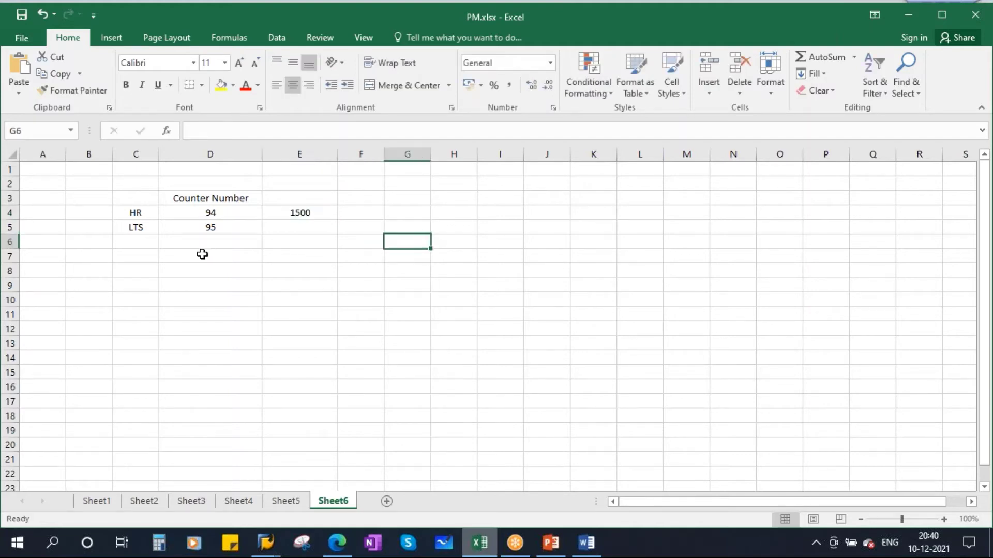
left_click(300, 211)
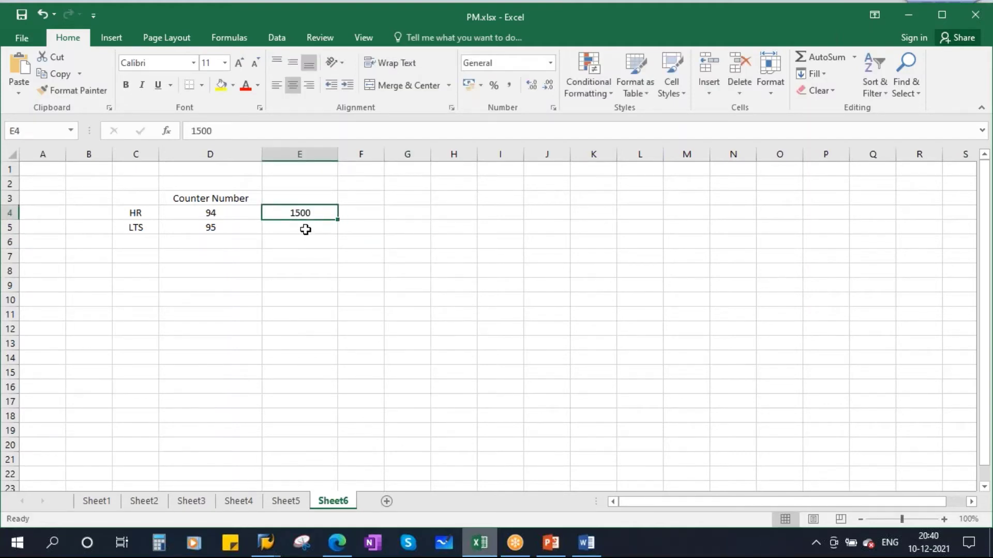
left_click(306, 229)
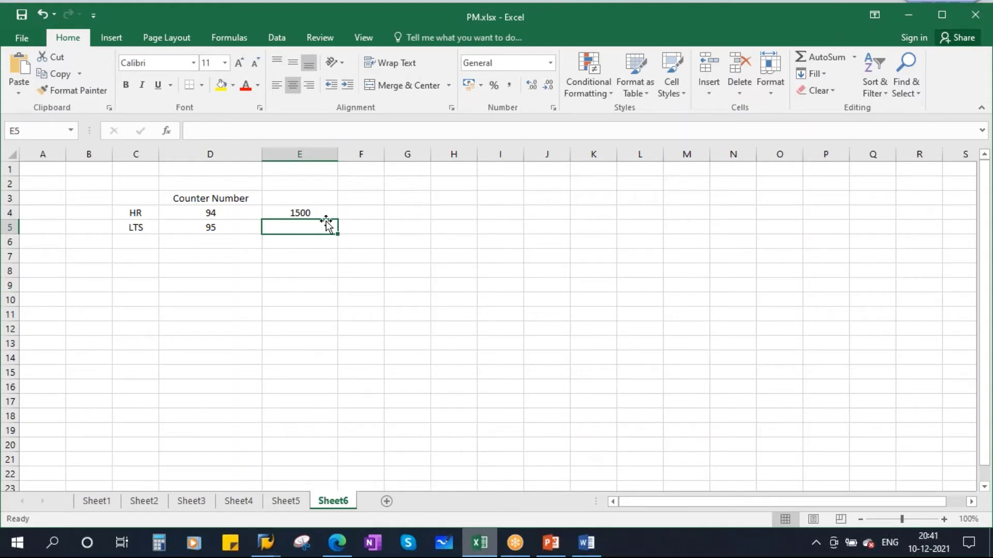
left_click(299, 212)
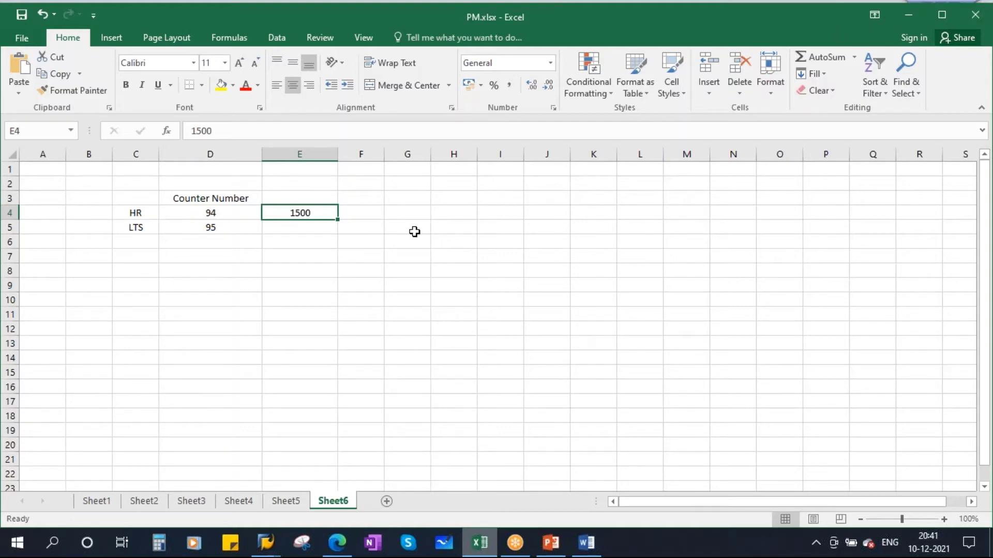
left_click(368, 214)
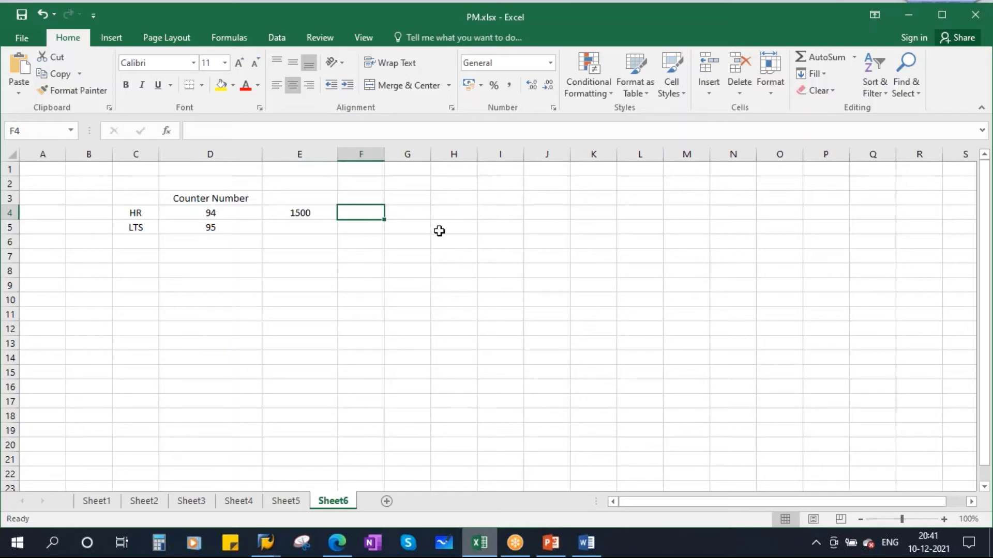
Step: Enter the column heading AE in F3
left_click(366, 199)
type("AE")
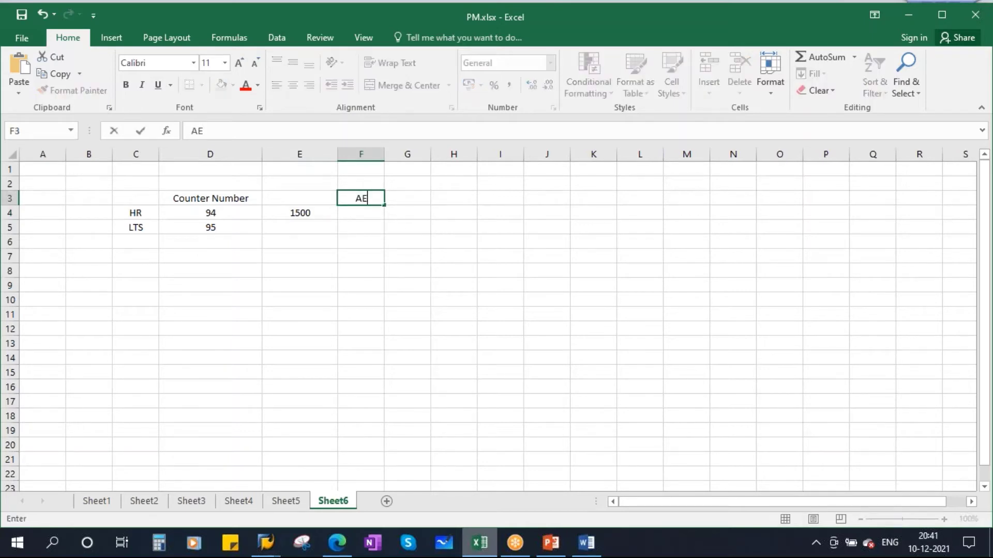
left_click(499, 226)
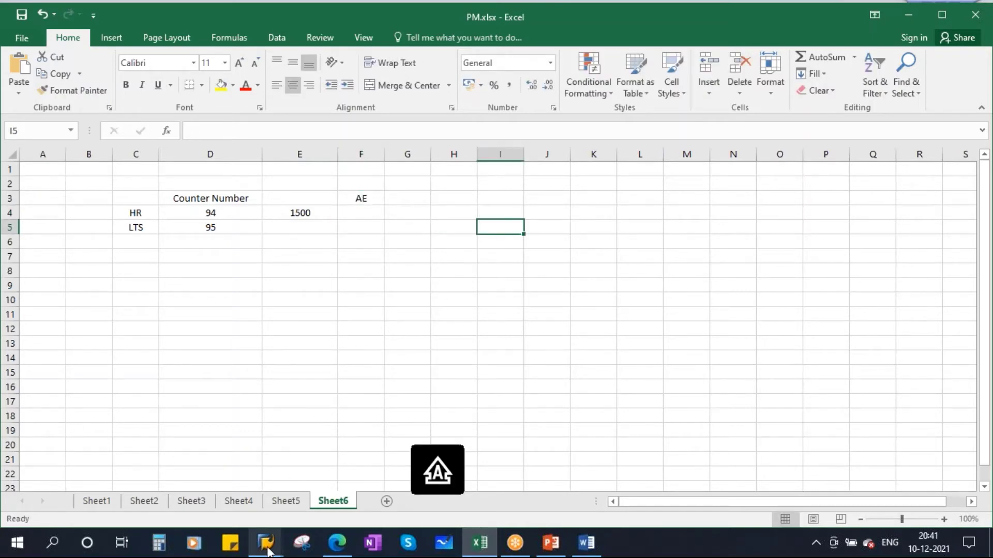
Step: Switch to SAP and open the details of measuring point 94, Machine Running Hours, to examine its annual estimate
mouse_move(268, 552)
left_click(358, 464)
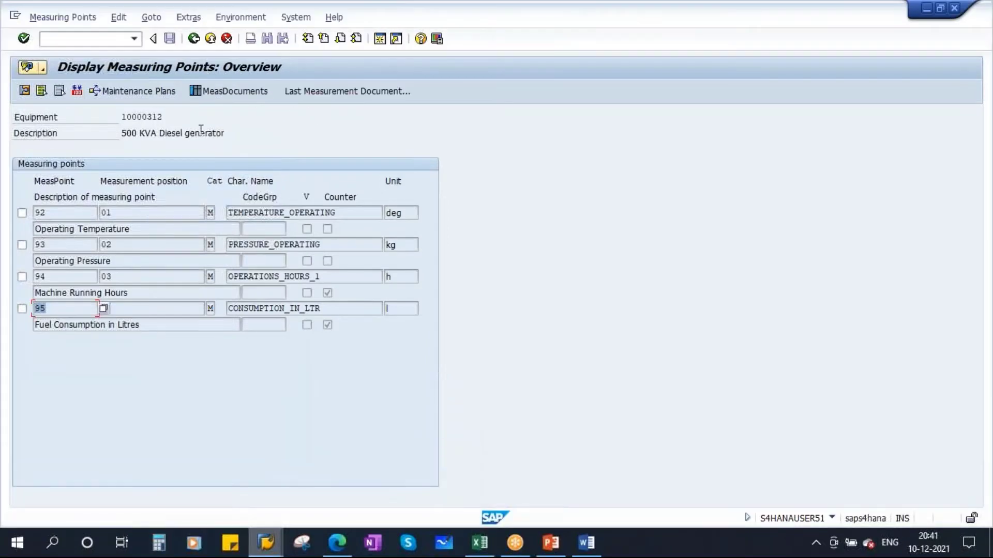
left_click(22, 277)
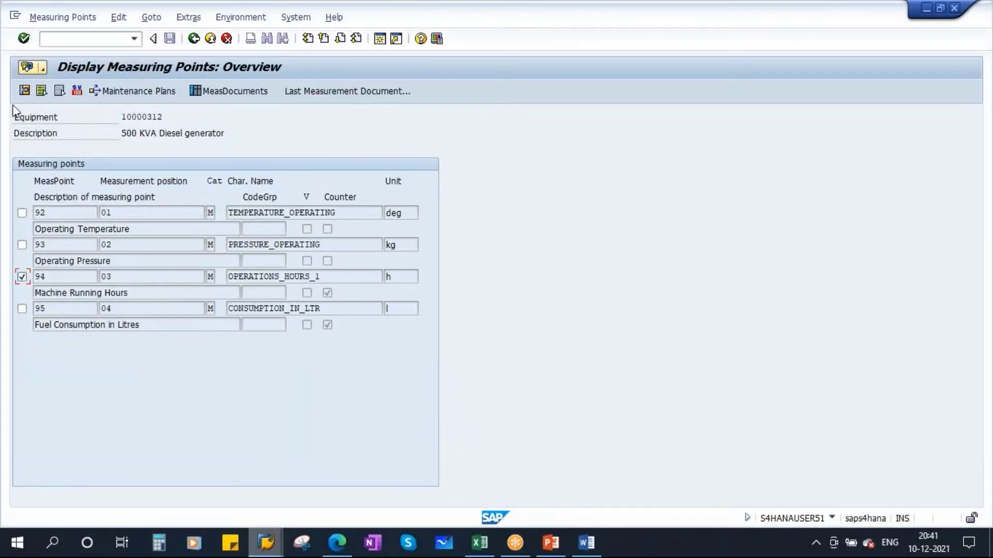
left_click(24, 91)
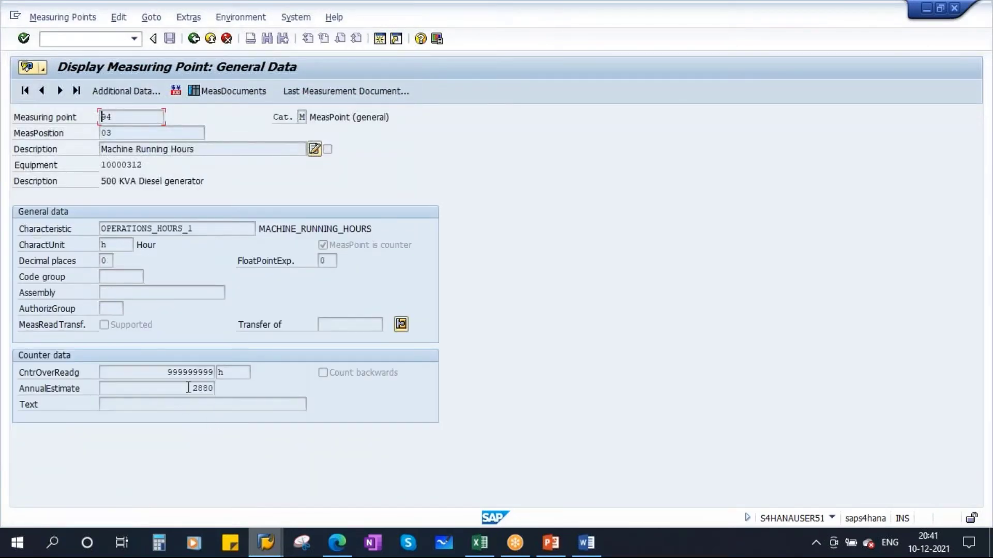
double_click(189, 388)
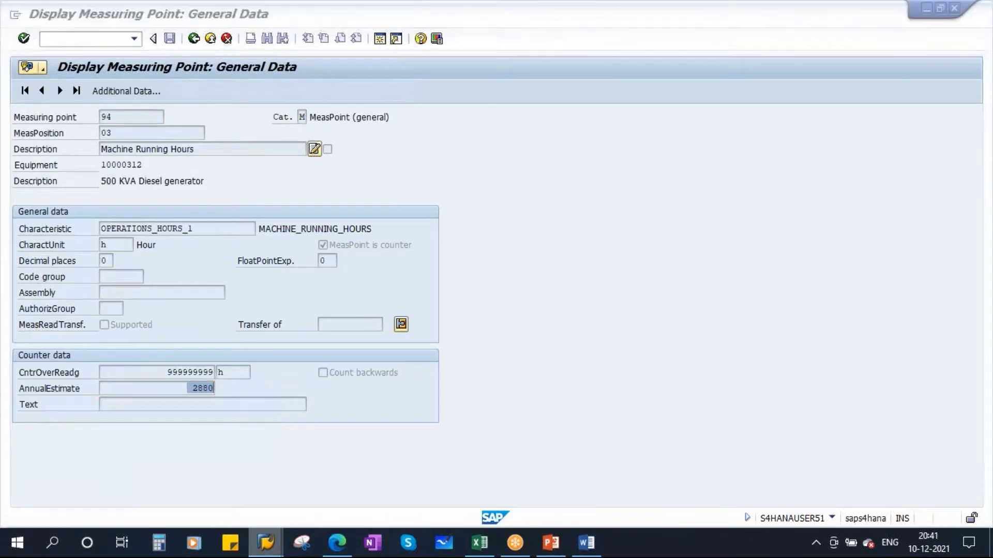
Step: Switch back to the Excel sheet and enter 2880 in F4 as the HR counter's AE value
key("alt+Tab")
left_click(364, 209)
type("2880")
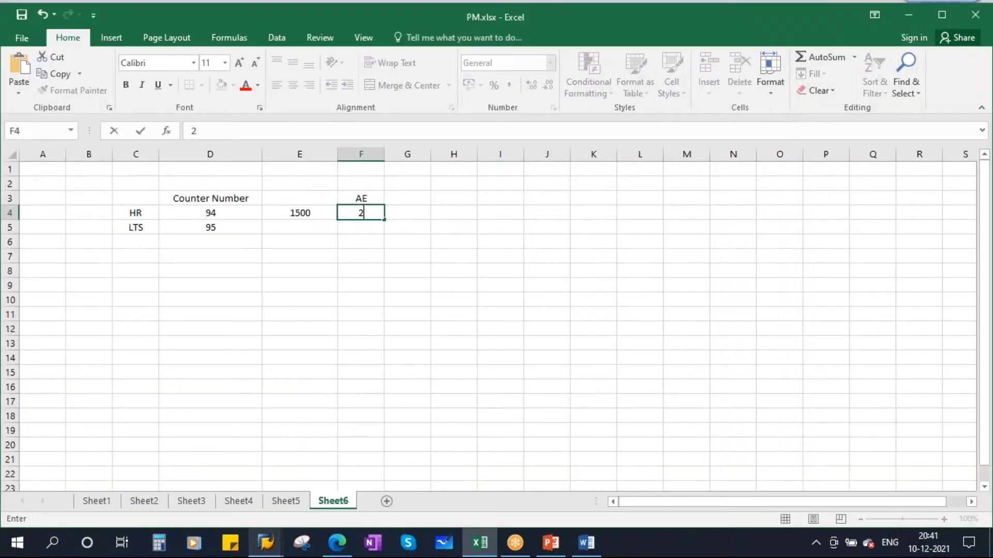
Step: Commit the HR counter's AE value and enter the formula =F4/12/30 in G4
left_click(450, 227)
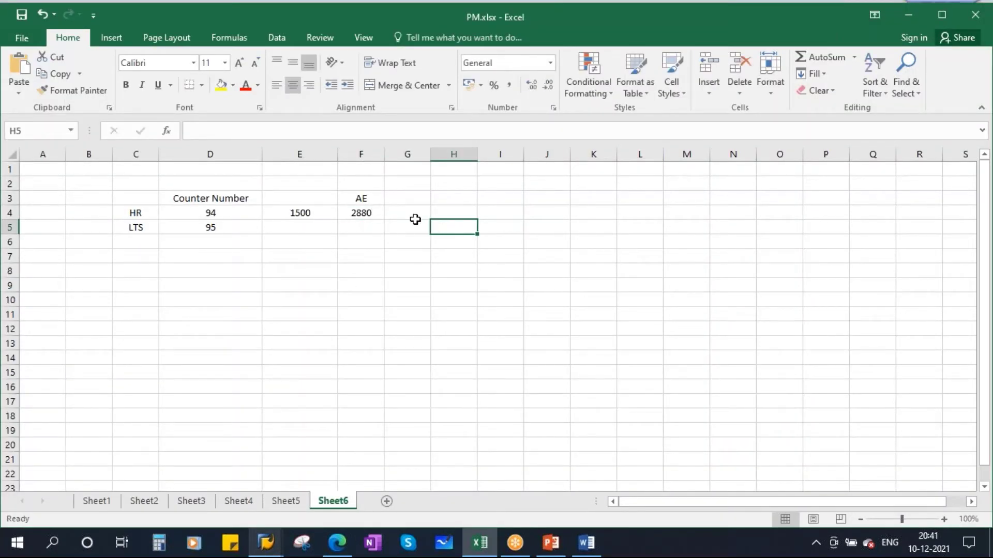
left_click(395, 214)
type("=")
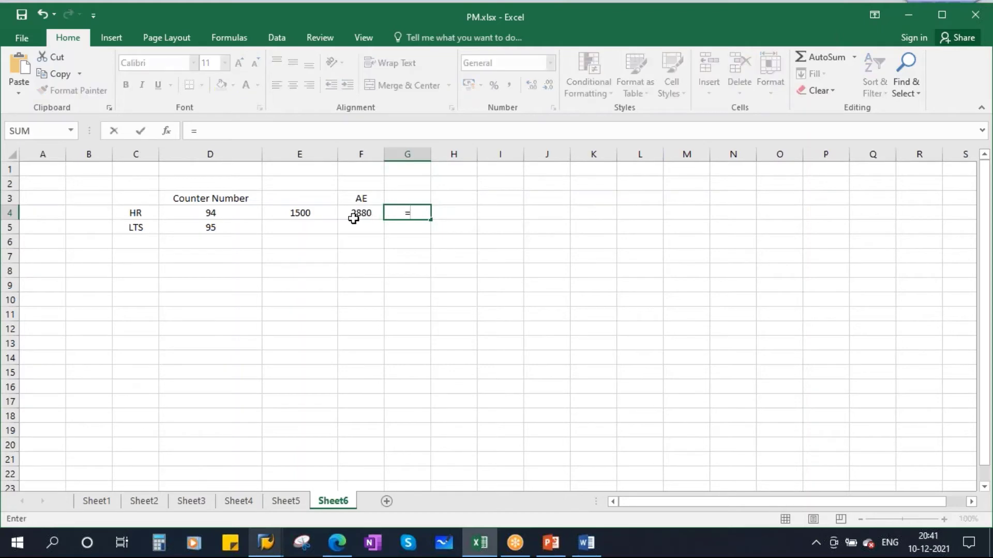
left_click(354, 215)
type("/")
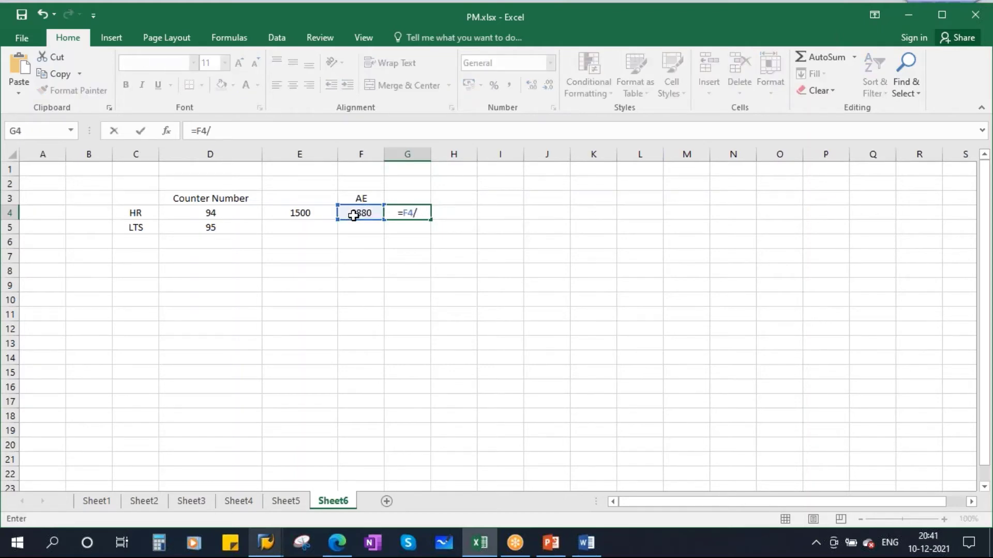
type("12/30")
key("Return")
key("Right")
key("Right")
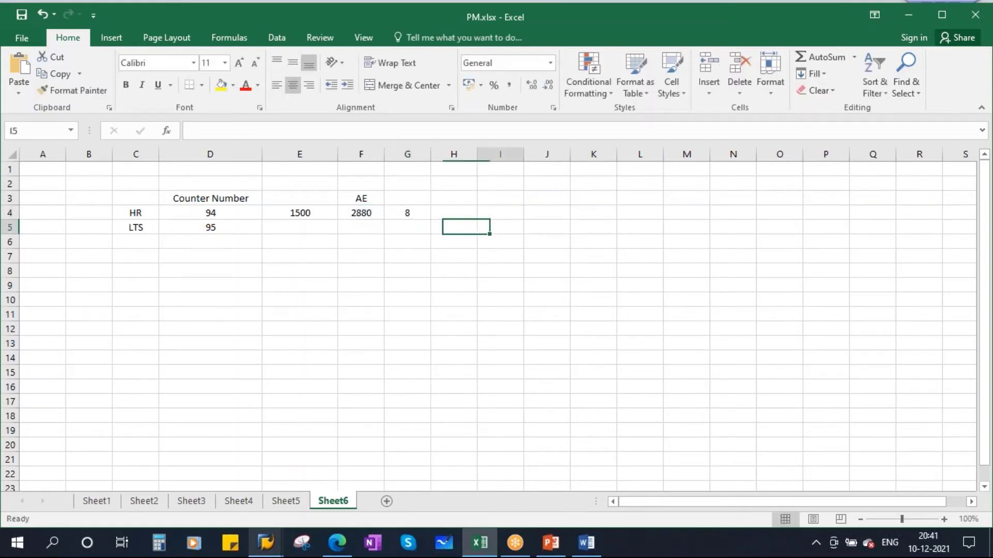
left_click(407, 212)
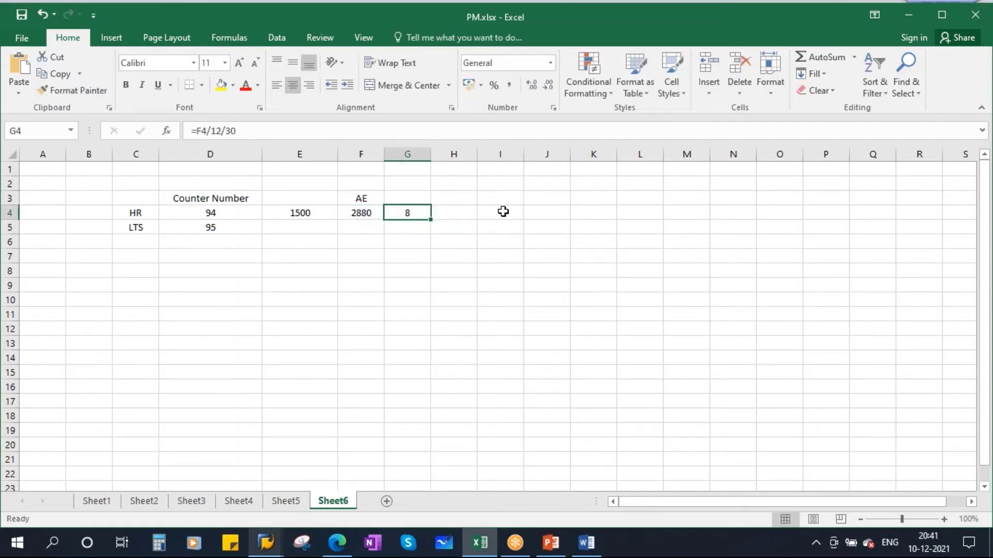
Step: Enter the column heading per day in G3
left_click(401, 199)
type("per day")
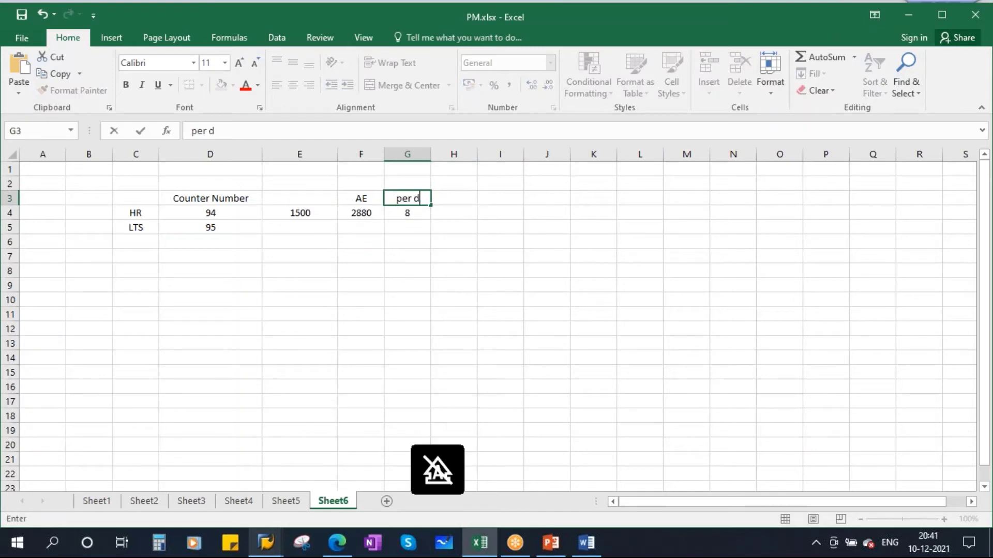
left_click(539, 253)
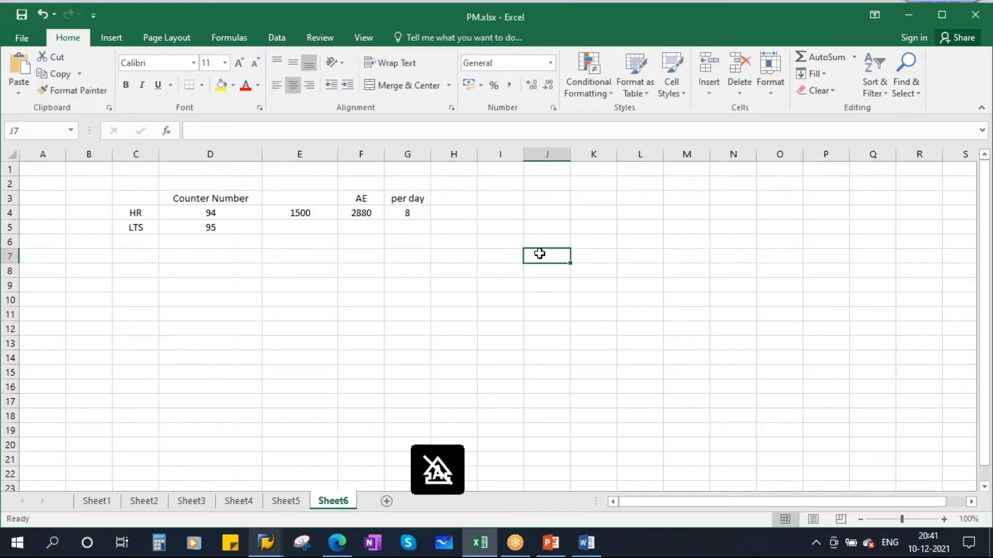
Step: Calculate =E4/8 in H4 from the HR value, and replace the result with the whole number 188
left_click(296, 216)
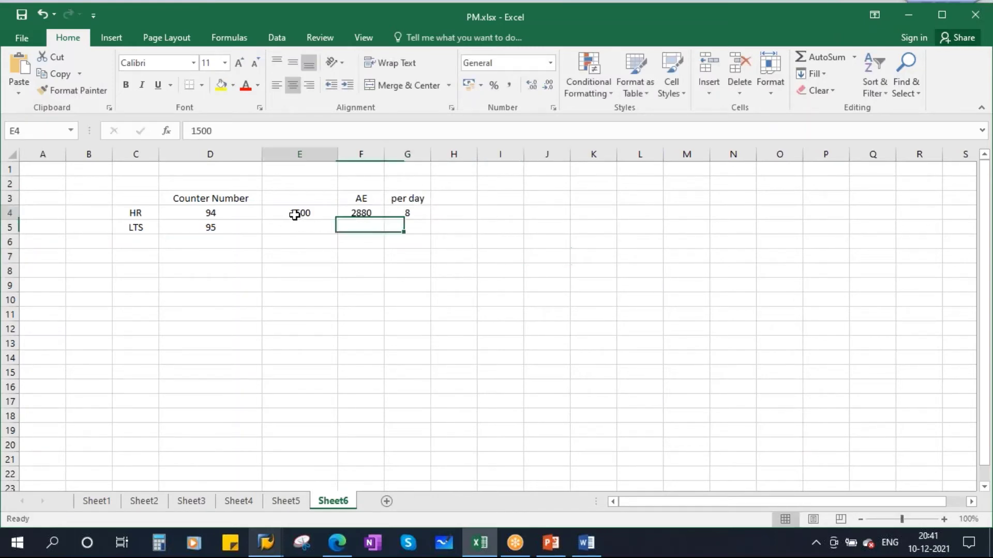
left_click(411, 212)
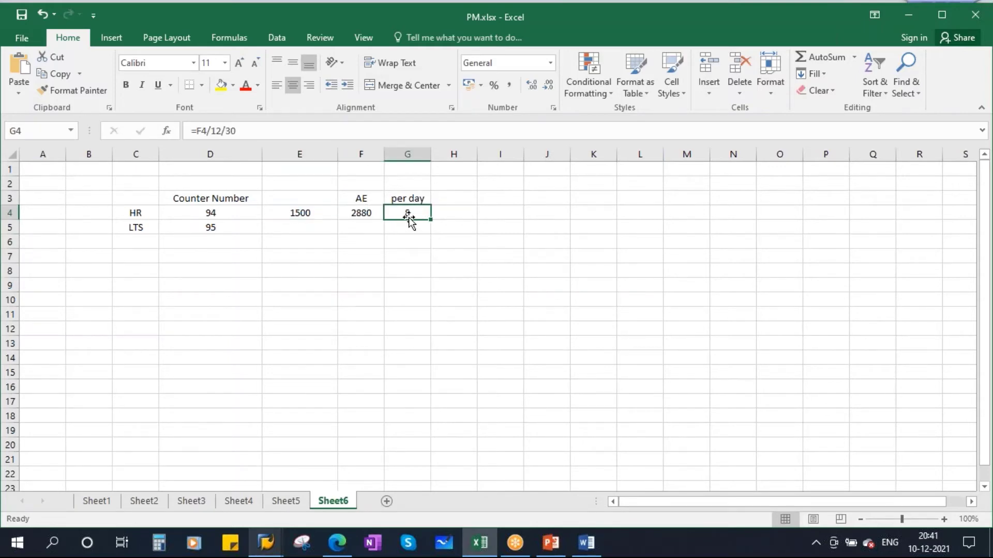
left_click(288, 212)
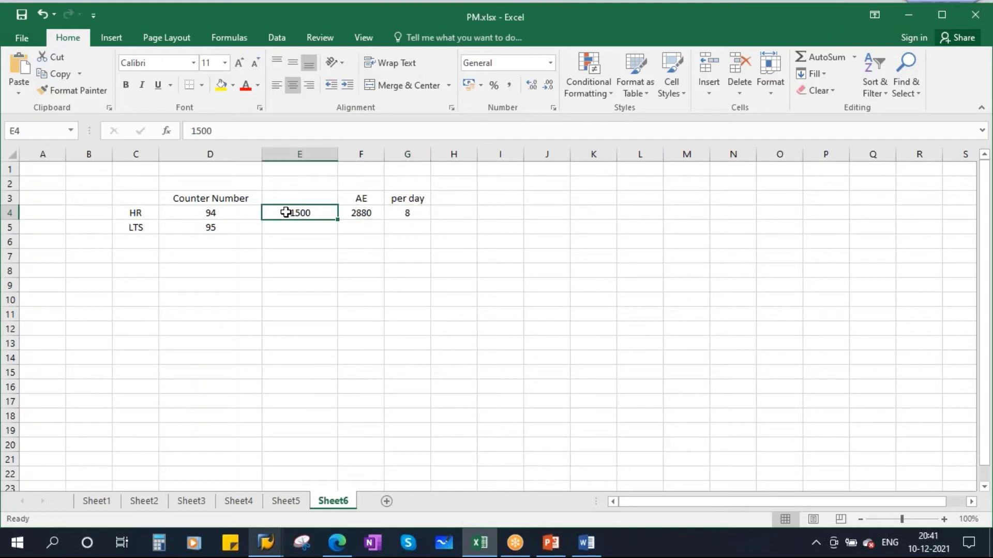
left_click(449, 214)
type("=")
left_click(298, 212)
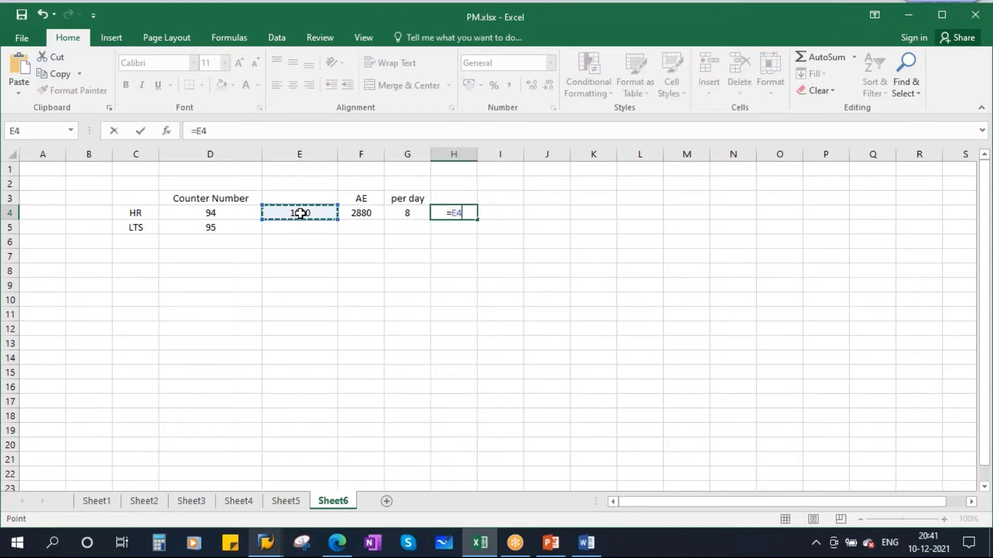
type("/8")
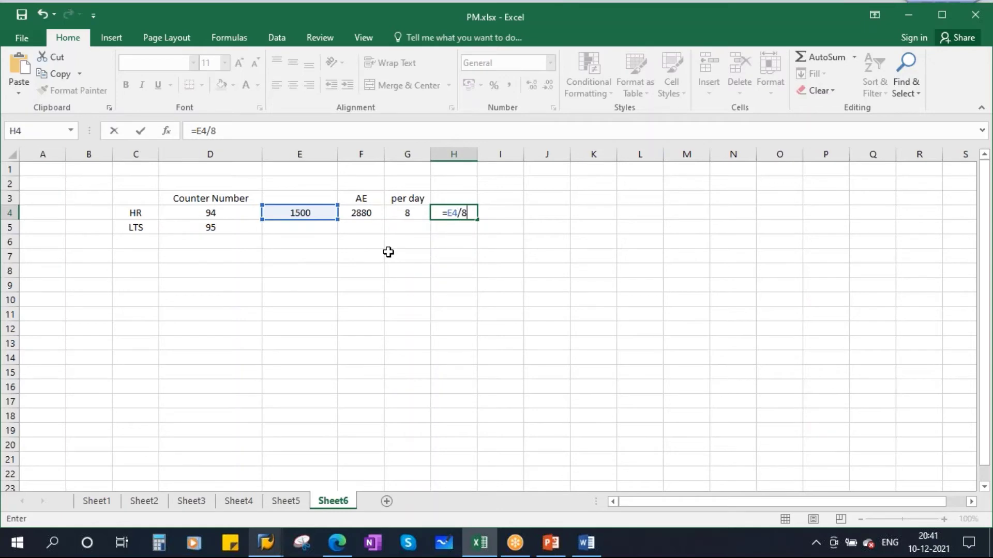
key("Return")
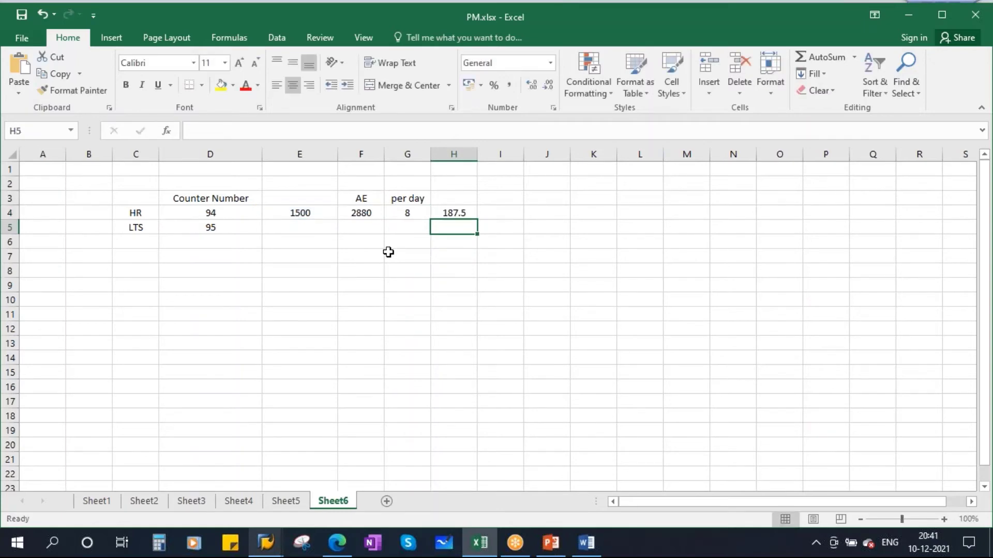
left_click(454, 212)
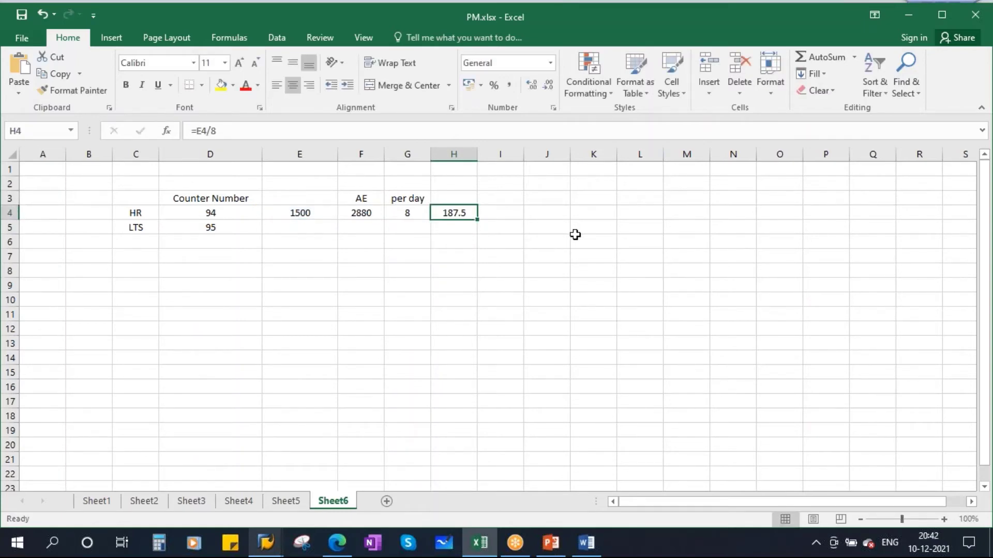
type("188")
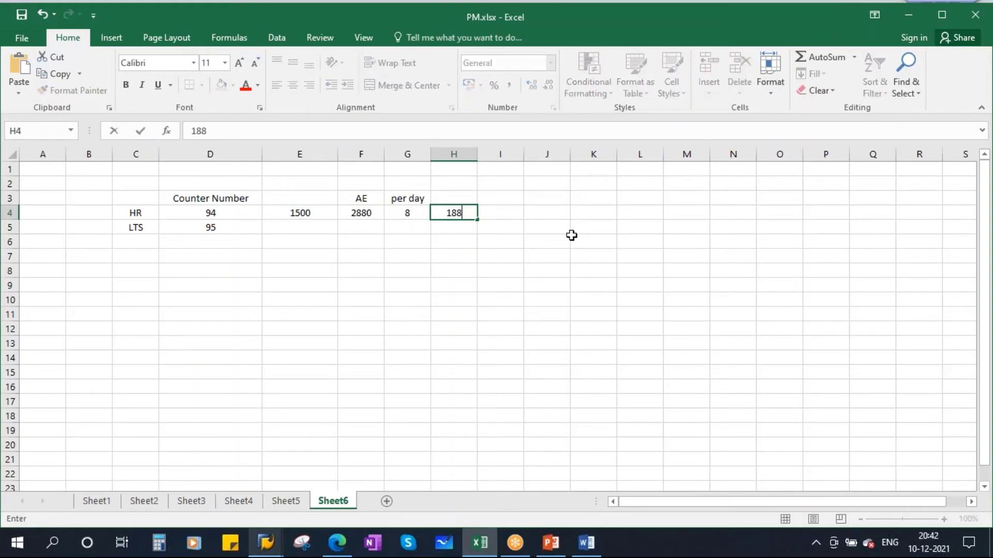
left_click(561, 242)
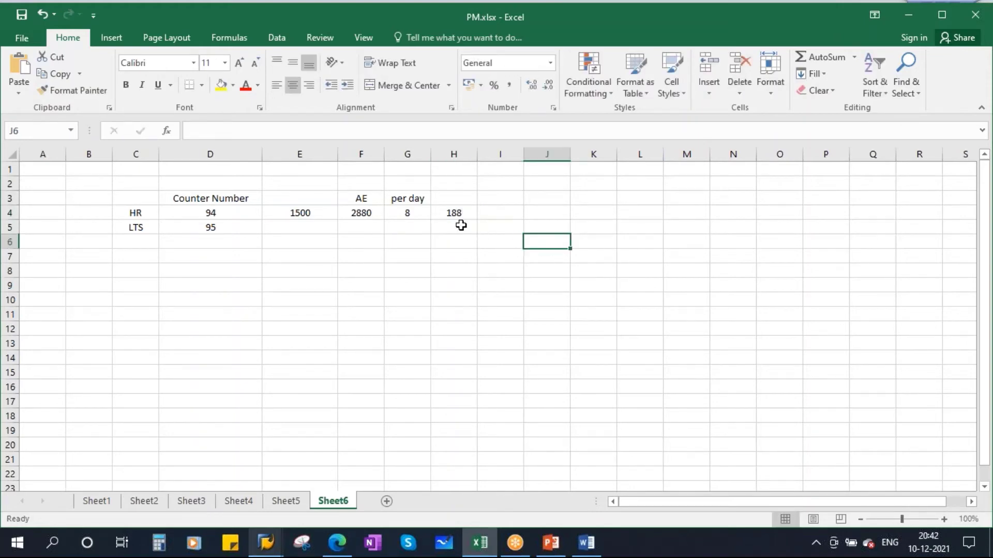
left_click(454, 213)
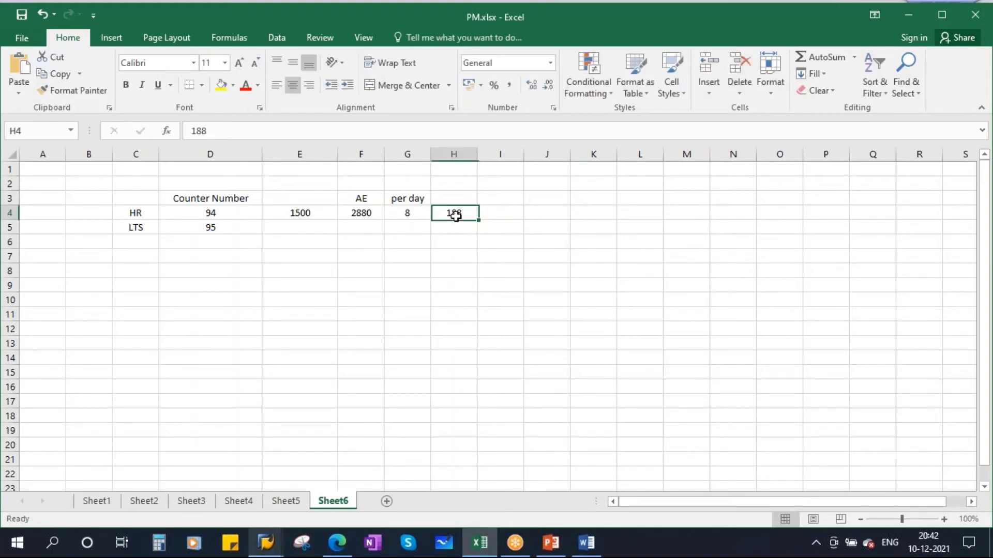
Step: Switch to SAP and open the details of measuring point 95, Fuel Consumption in Litres, to examine its annual estimate
left_click(350, 228)
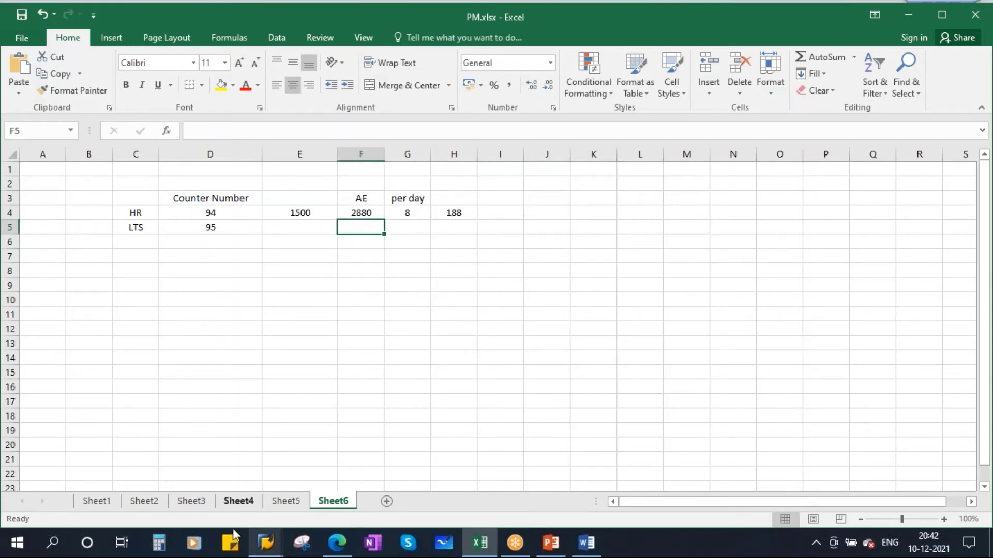
mouse_move(266, 543)
left_click(348, 472)
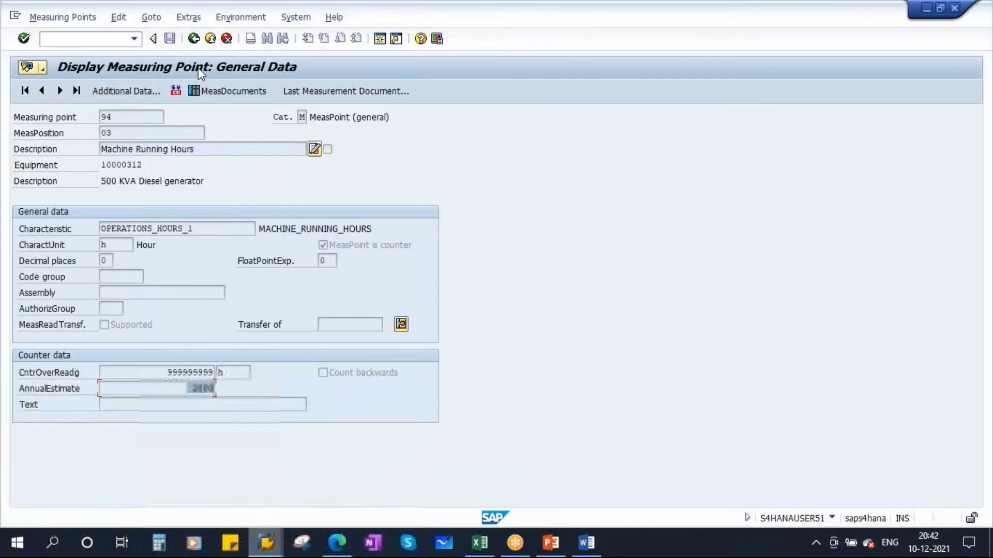
left_click(193, 38)
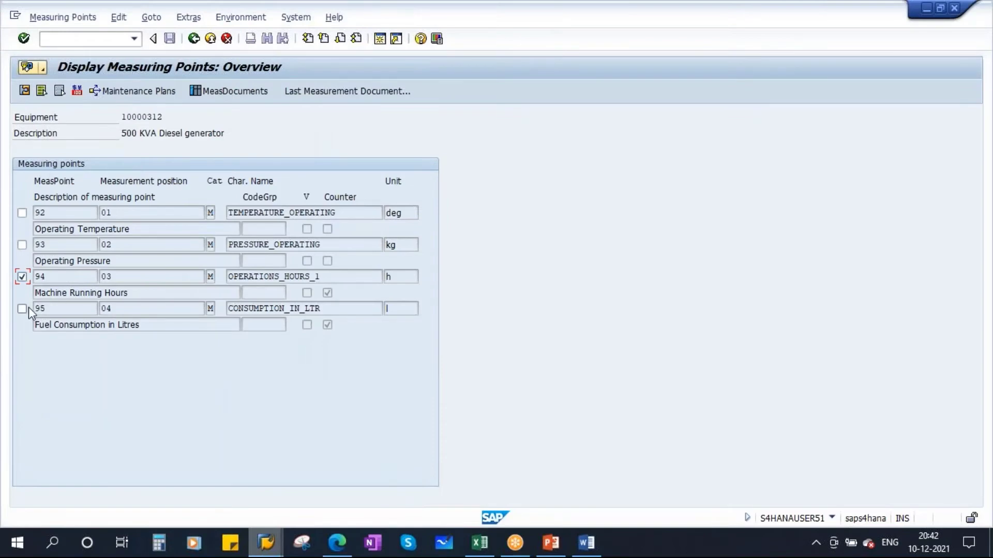
left_click(22, 278)
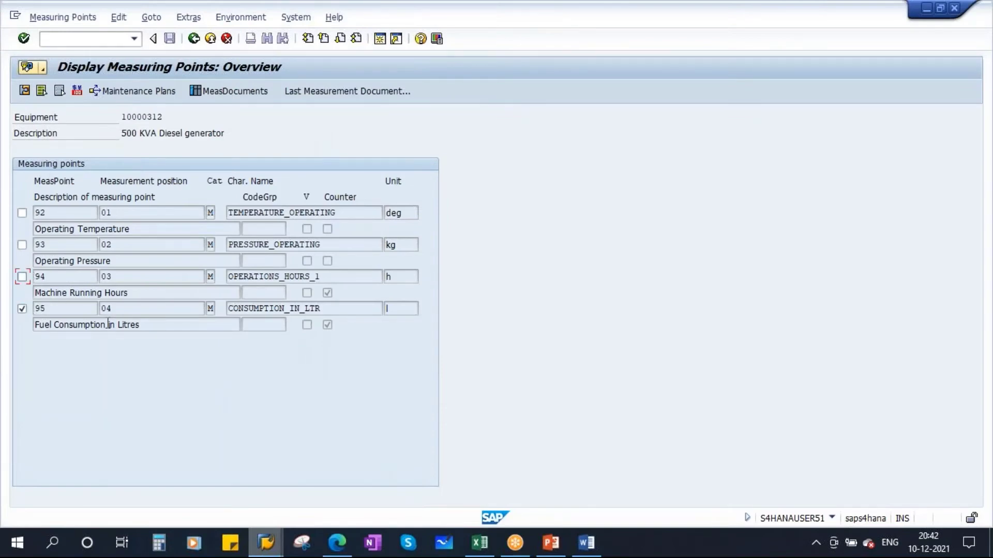
left_click(25, 90)
double_click(175, 313)
left_click_drag(184, 388, 244, 402)
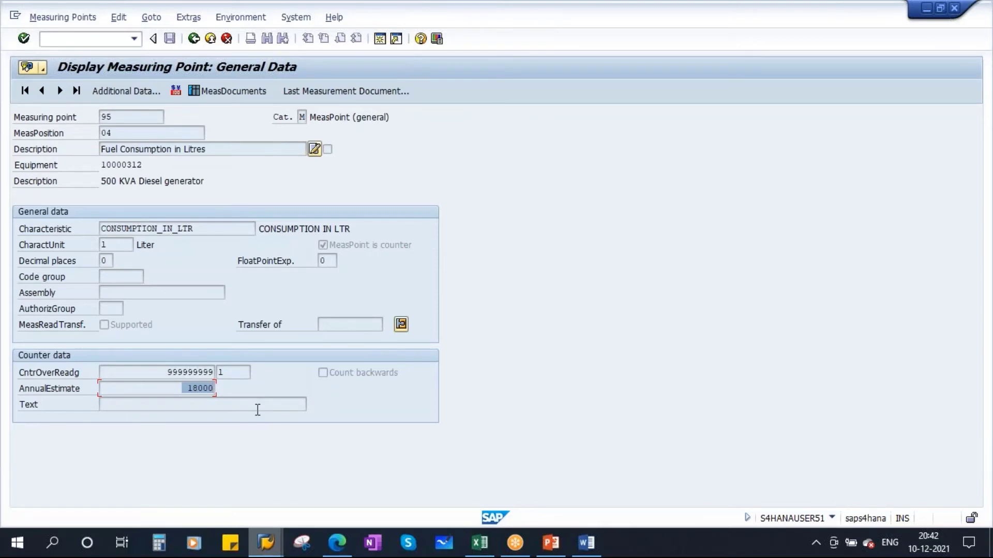
Step: Switch back to the Excel sheet and enter 18000 in F5 as the LTS counter's AE value
key("alt+Tab")
type("18")
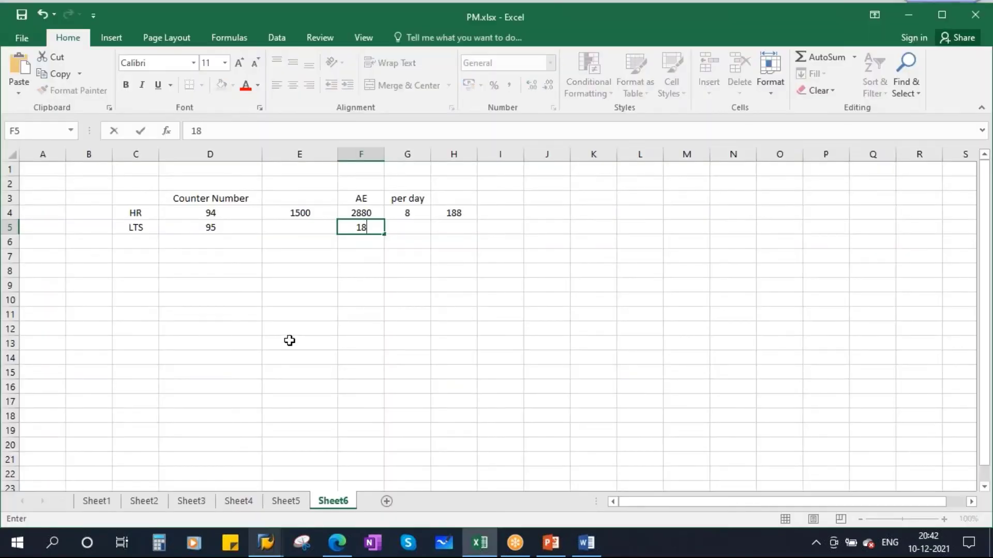
type("000")
Step: Fill the per day formula from G4 down to G5 for the LTS counter
left_click(413, 213)
left_click_drag(433, 222, 433, 234)
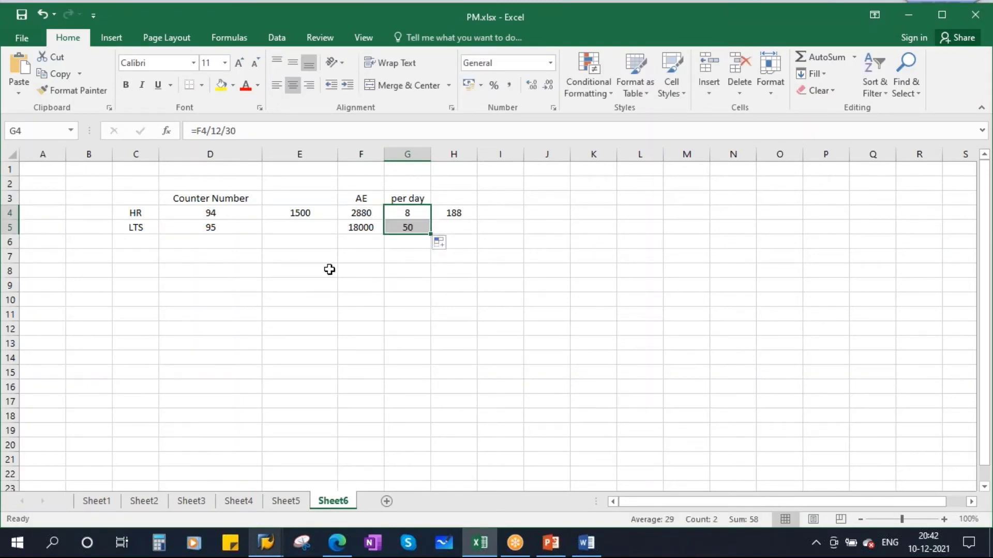
left_click(399, 229)
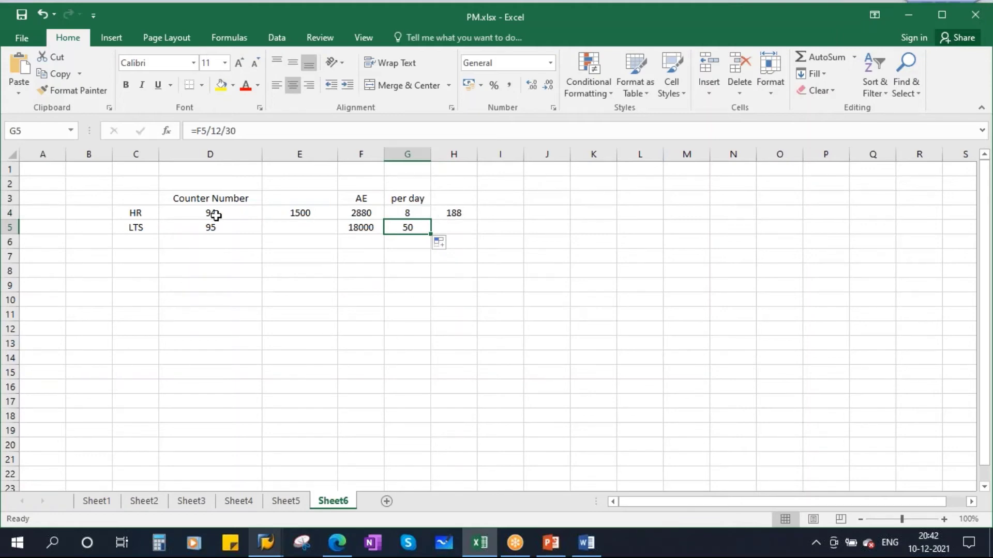
Step: Calculate =50*188 in E5 for the LTS counter, replace the result with 9000, and select E4:E5
left_click(298, 213)
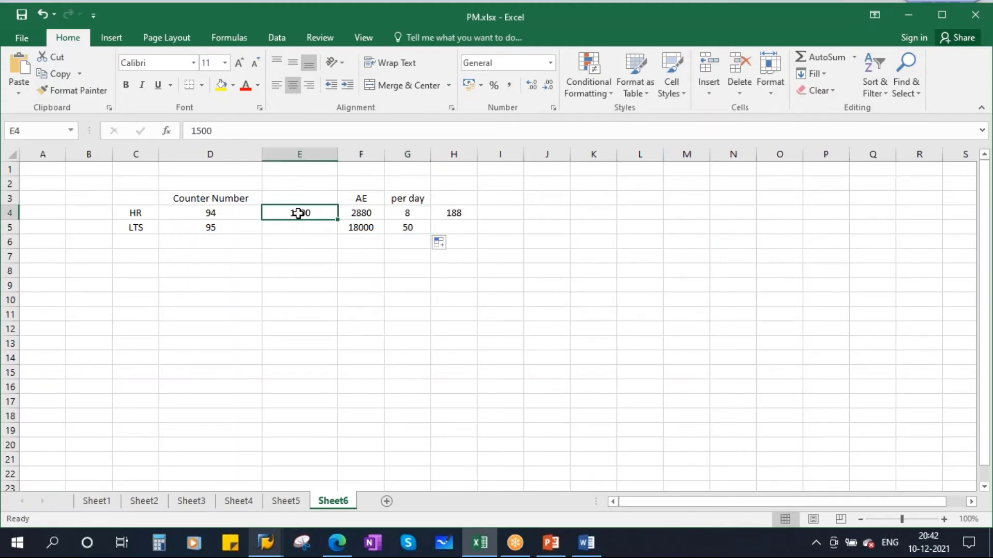
left_click(455, 212)
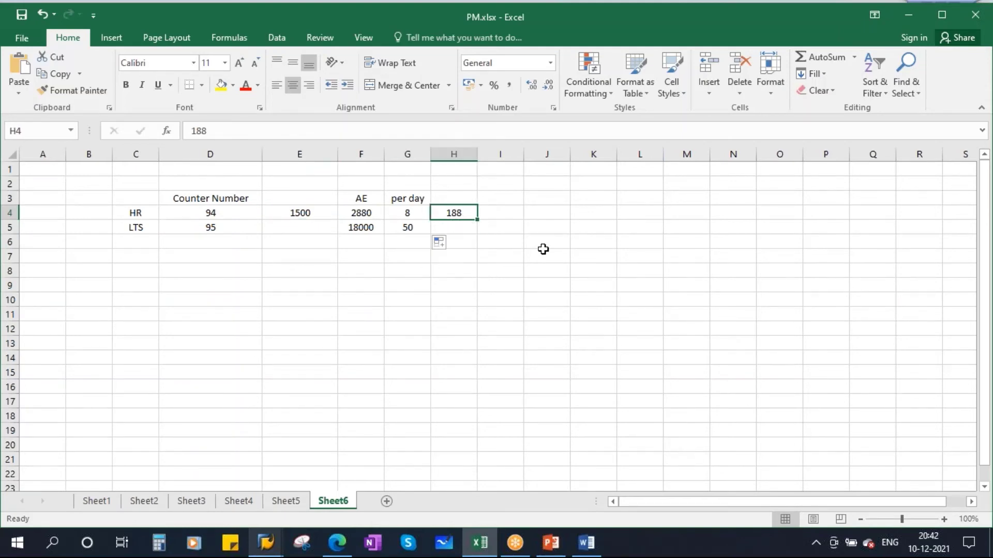
left_click(400, 231)
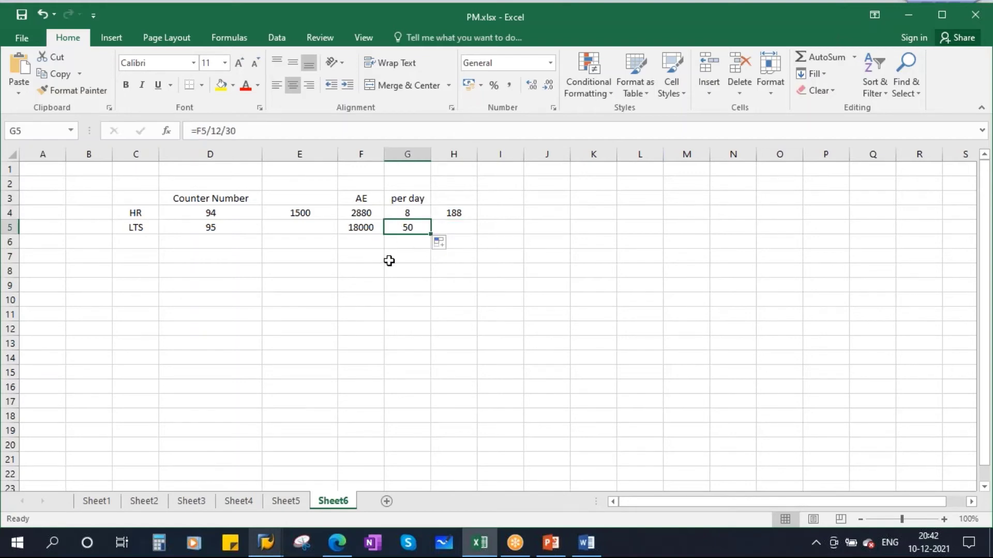
left_click(452, 212)
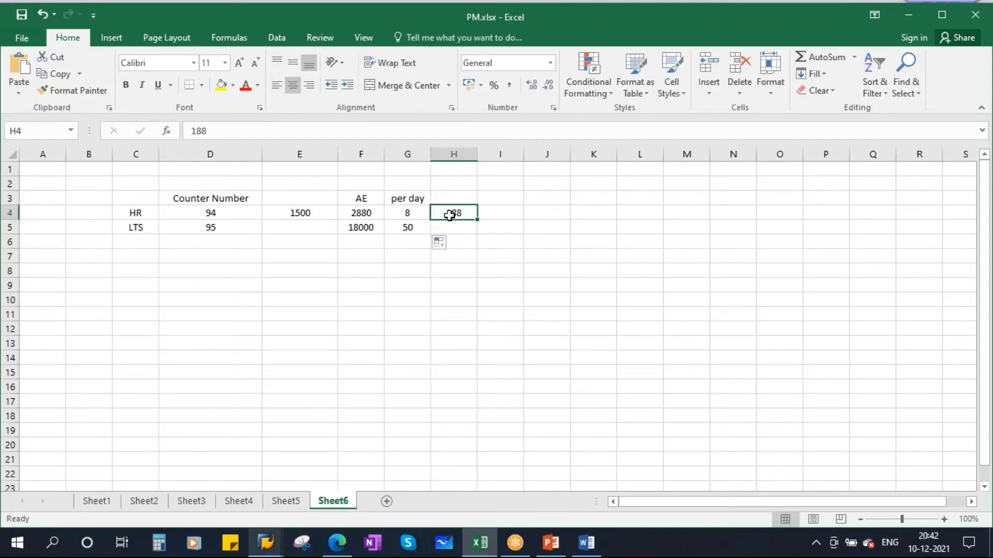
left_click(294, 230)
type("=50")
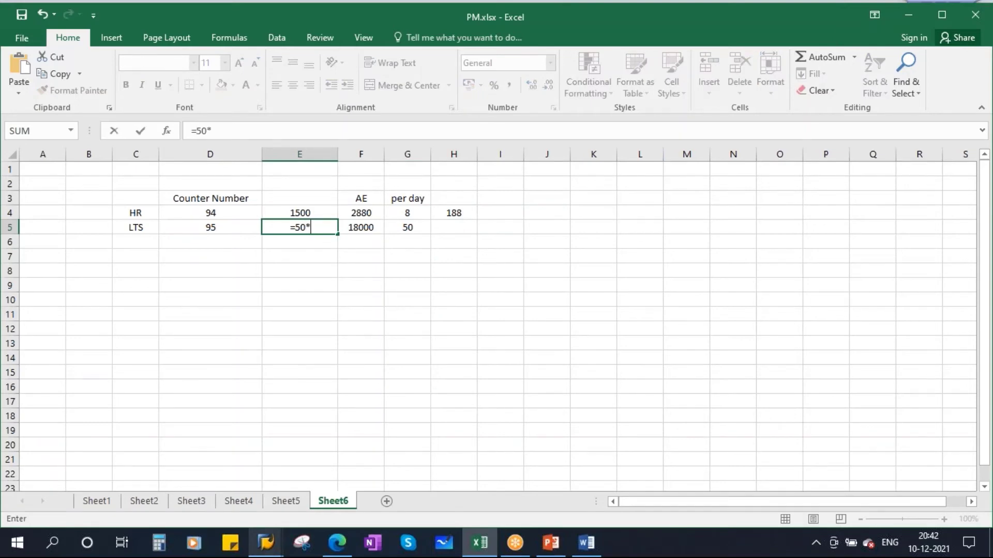
type("*188")
key("Return")
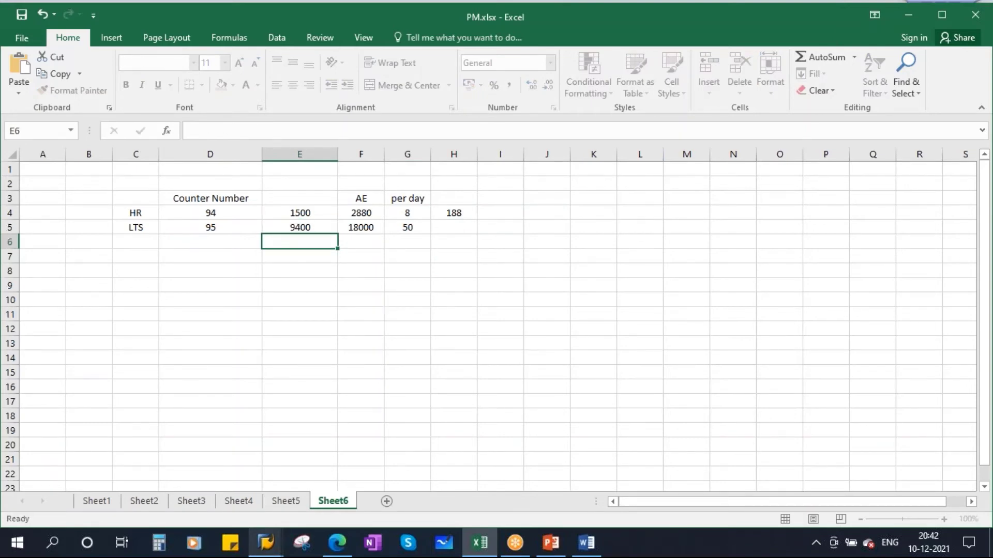
key("Up")
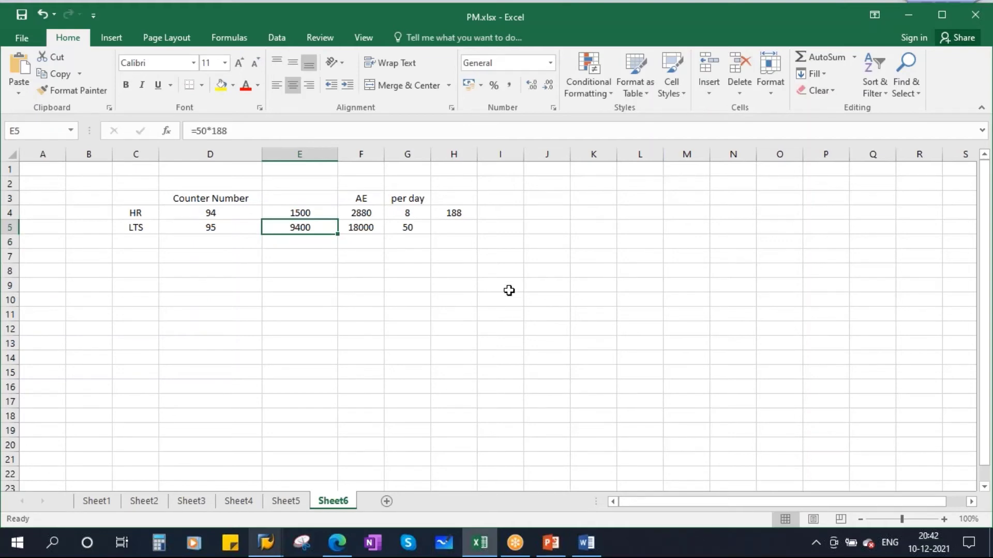
type("900")
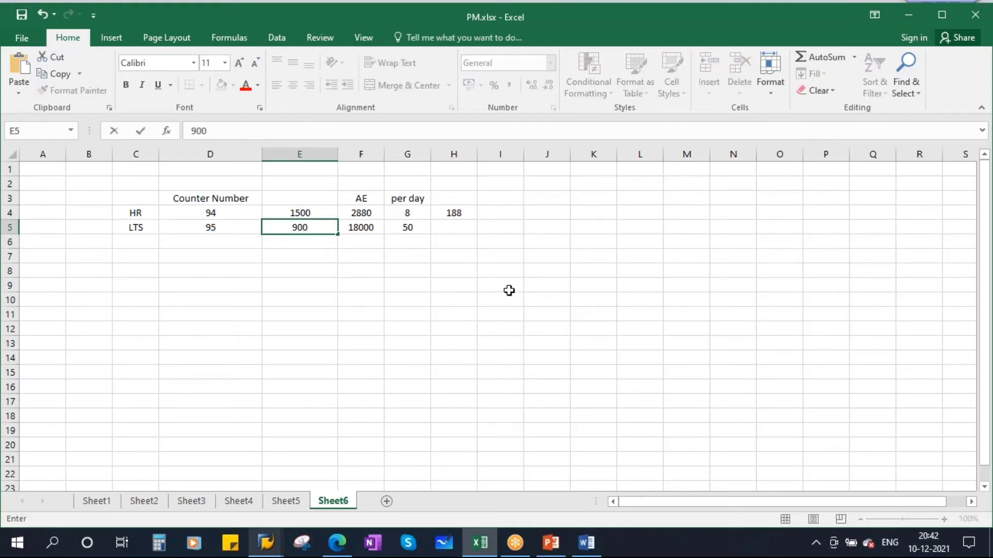
type("0")
left_click(563, 281)
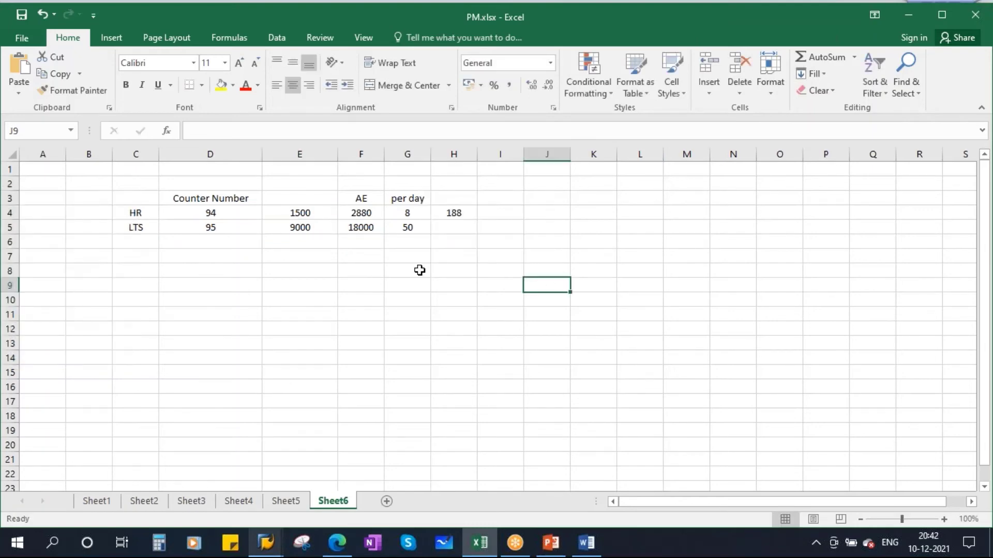
left_click_drag(291, 212, 293, 223)
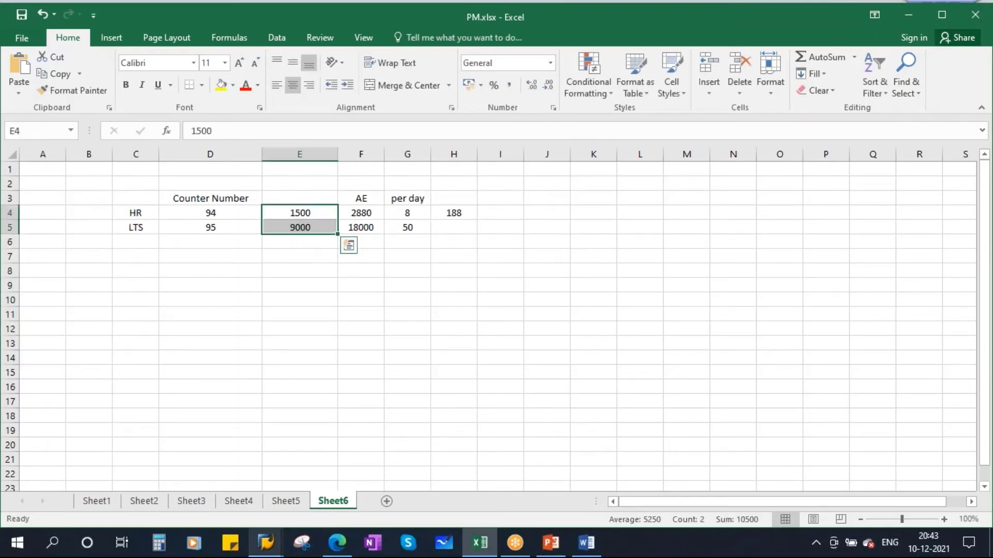
Step: Highlight the HR and LTS counter values in E4:E5 with a yellow fill
left_click(221, 85)
left_click(458, 299)
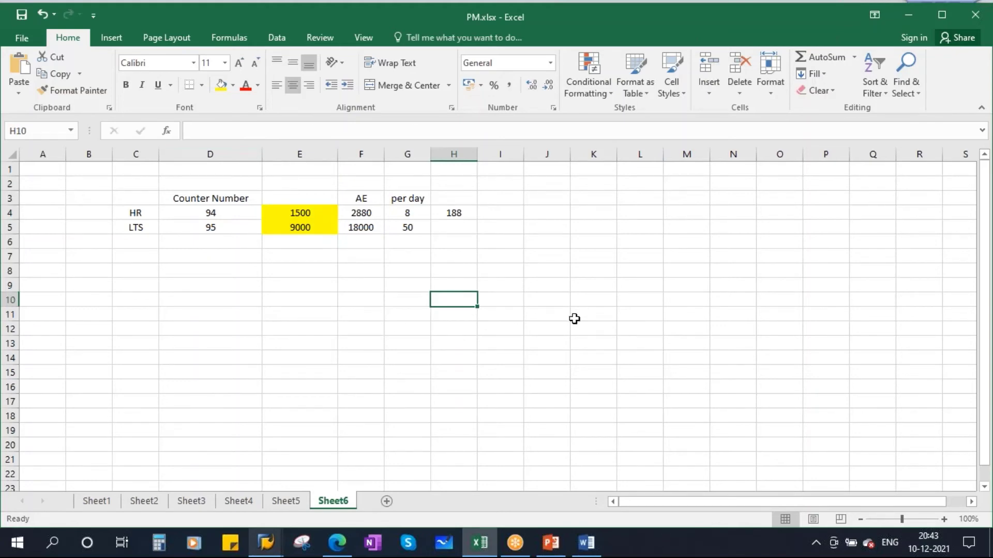
Step: Examine the HR value in E4 against the LTS value in E5 to compare the hour and litre intervals
left_click(295, 212)
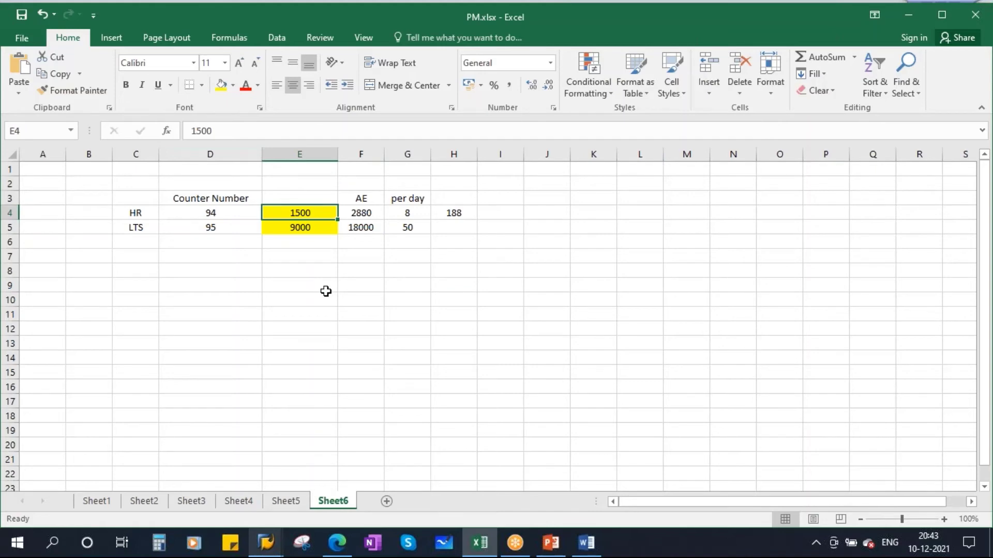
left_click(303, 232)
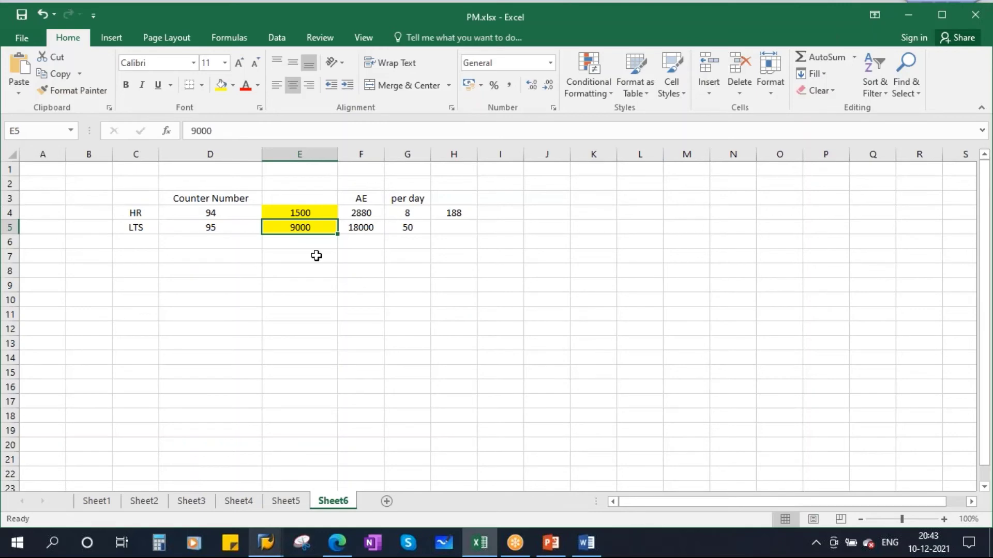
left_click_drag(295, 212, 296, 227)
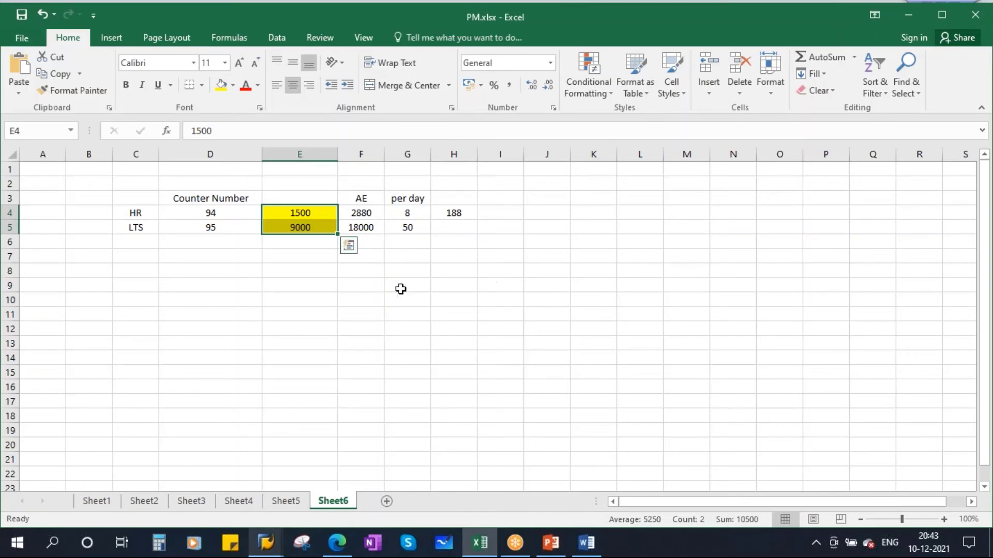
left_click(304, 215)
left_click(312, 229)
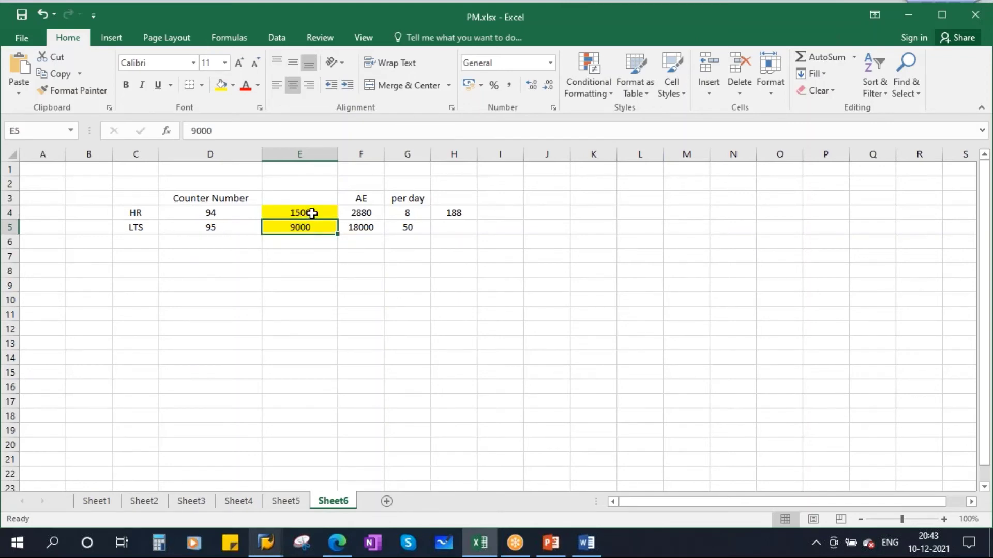
left_click(312, 213)
left_click(317, 224)
left_click(317, 213)
left_click(316, 226)
left_click(407, 299)
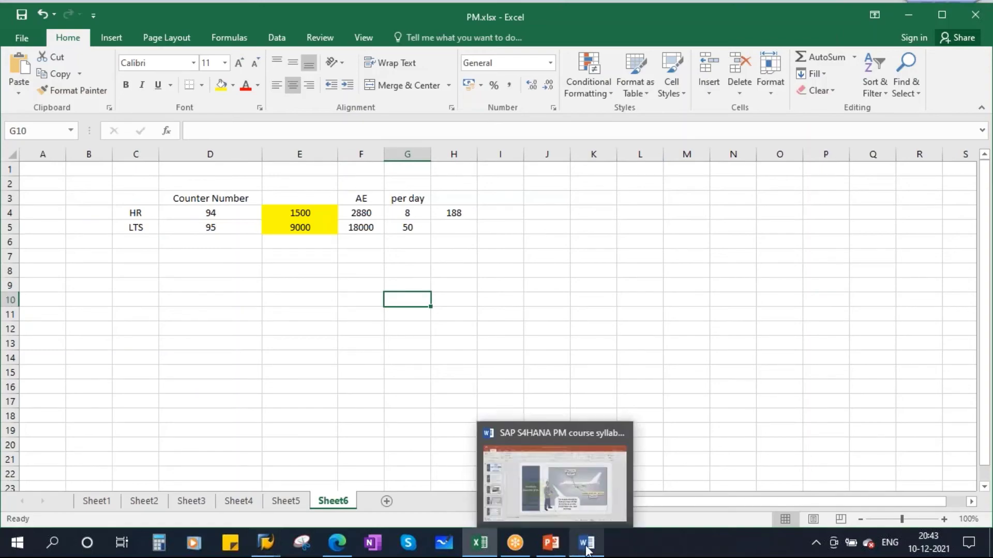
Step: Switch to the Multiple Counter Plan presentation in PowerPoint and view the Cycle Set Overview diagram, then its text on slide 9
left_click(550, 543)
scroll(78, 393, "down", 2)
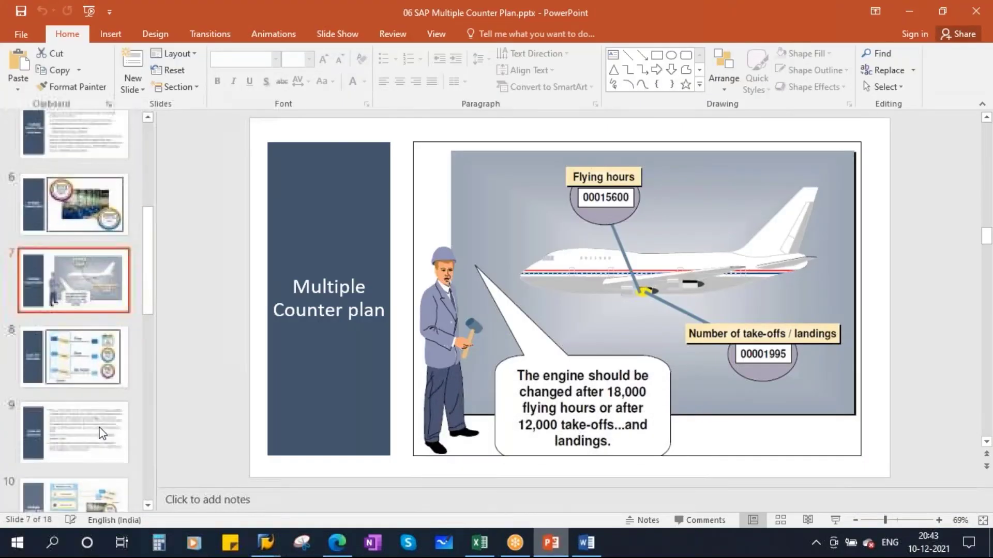
left_click(76, 364)
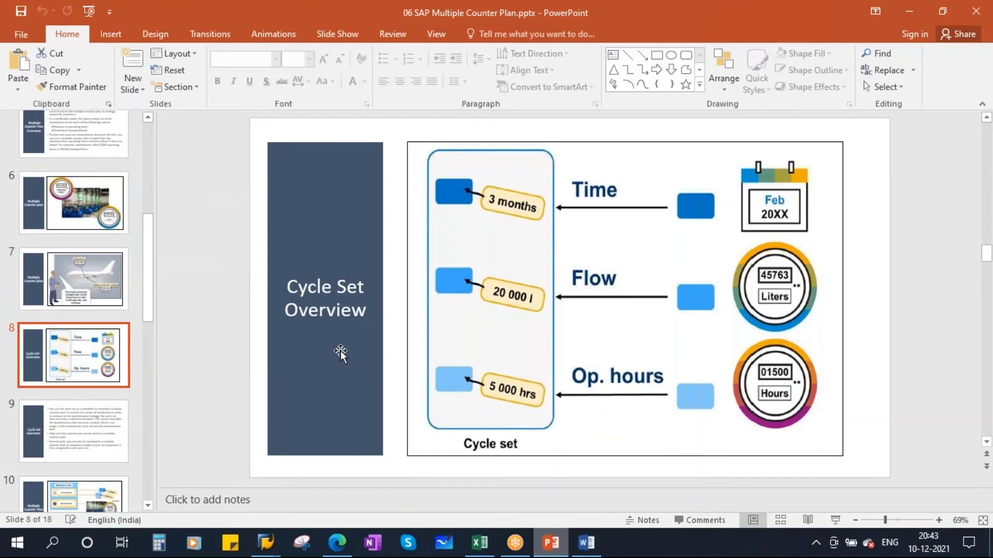
left_click(75, 433)
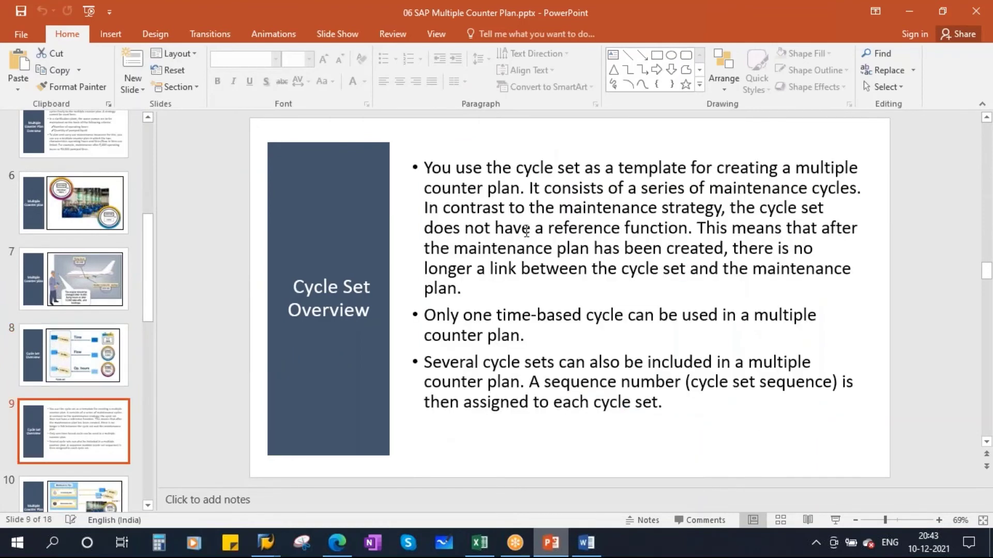
Step: Read the first bullet of the Cycle Set Overview text, marking the sentences on the cycle set as template and its maintenance cycles
left_click_drag(425, 168, 837, 174)
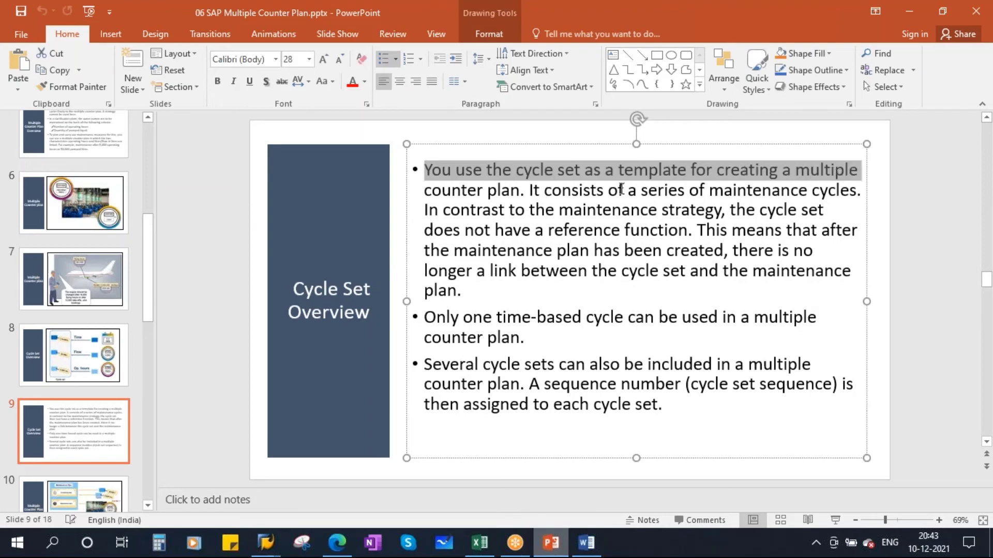
left_click_drag(425, 190, 519, 191)
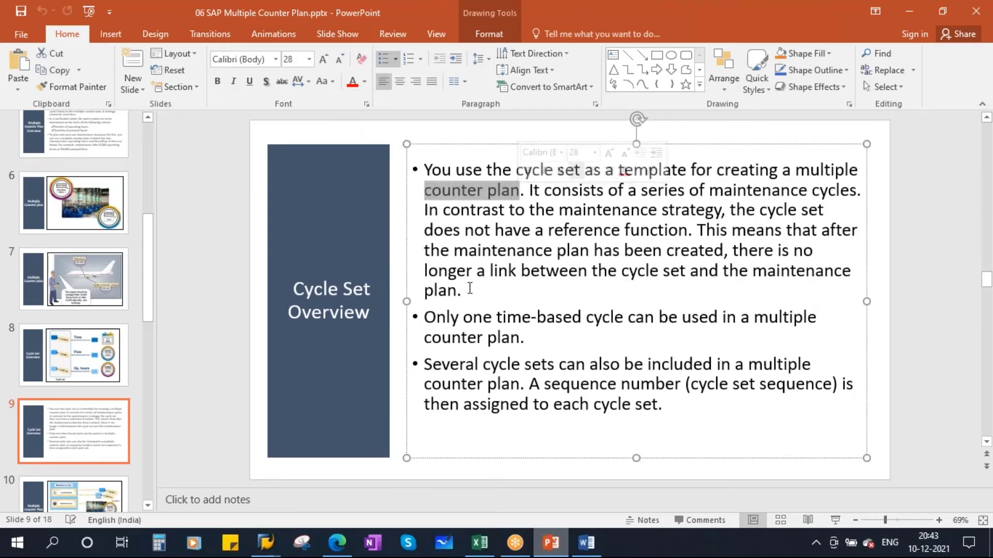
left_click(533, 190)
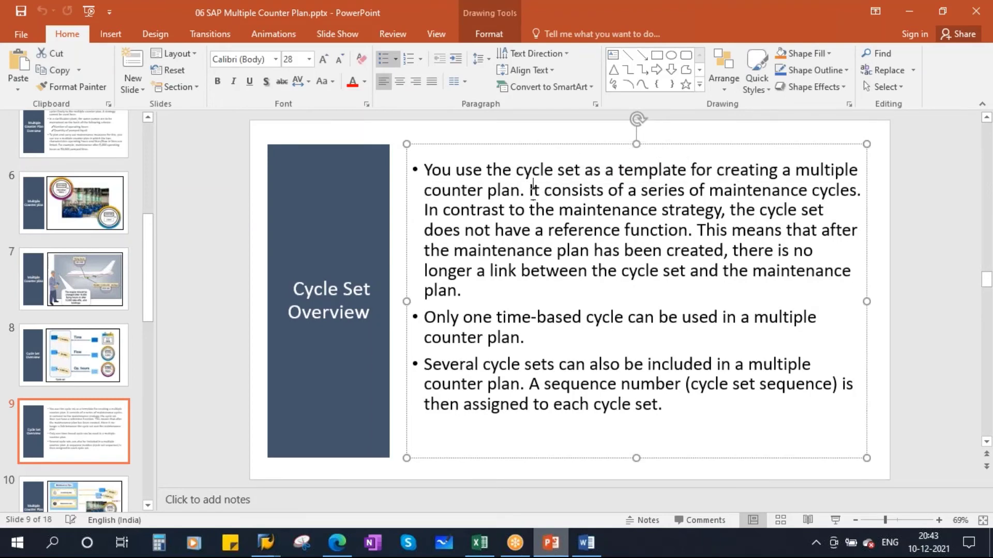
left_click_drag(533, 189, 834, 189)
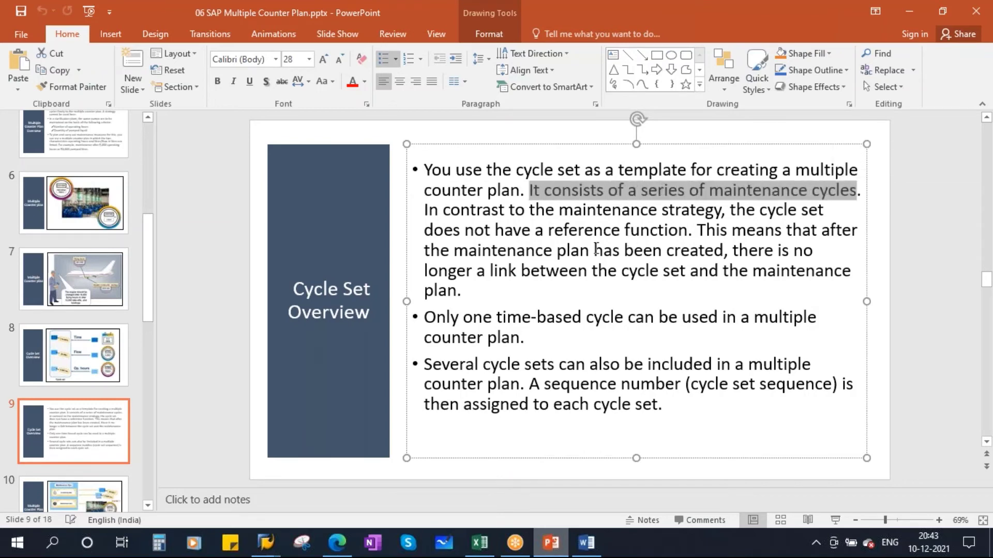